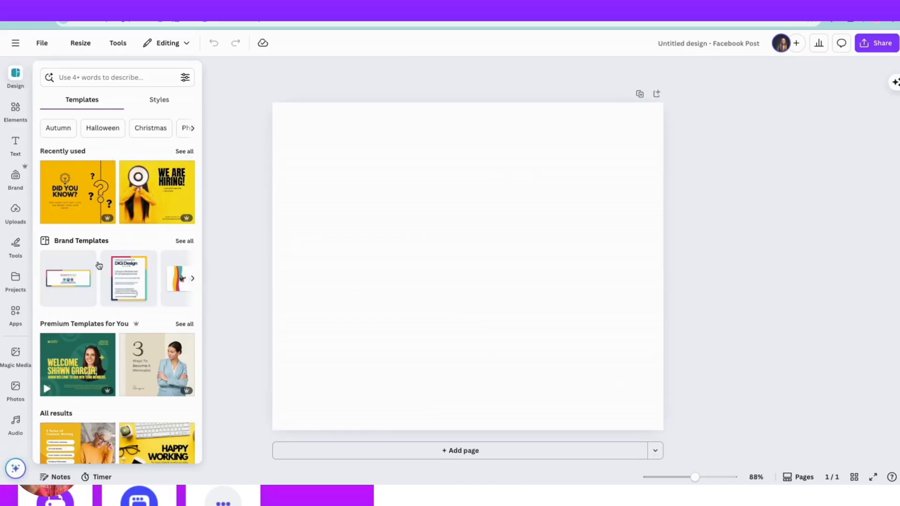
# Apply the blue and white "Did You Know?" Facebook post template with the speech bubble to the blank first page.
pyautogui.scroll(-5, 104, 280)
pyautogui.scroll(-6, 104, 280)
pyautogui.scroll(-5, 104, 280)
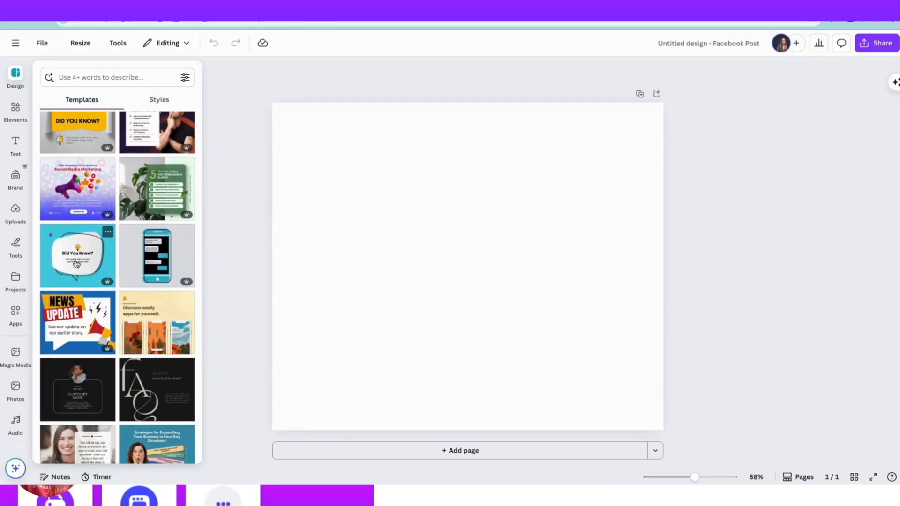
pyautogui.click(73, 258)
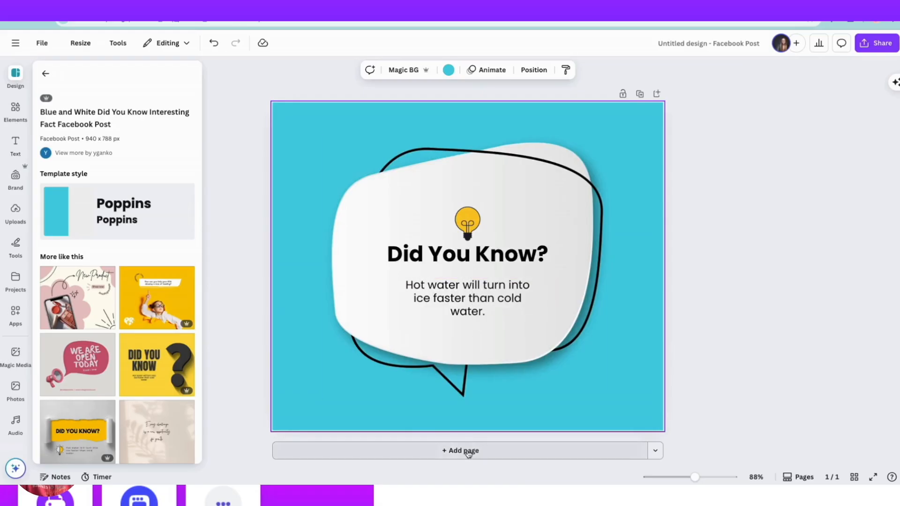
# Add a second page and fill it with the "Strategies for Expanding Your Business" template showing the woman in a striped sweater.
pyautogui.click(469, 451)
pyautogui.click(16, 75)
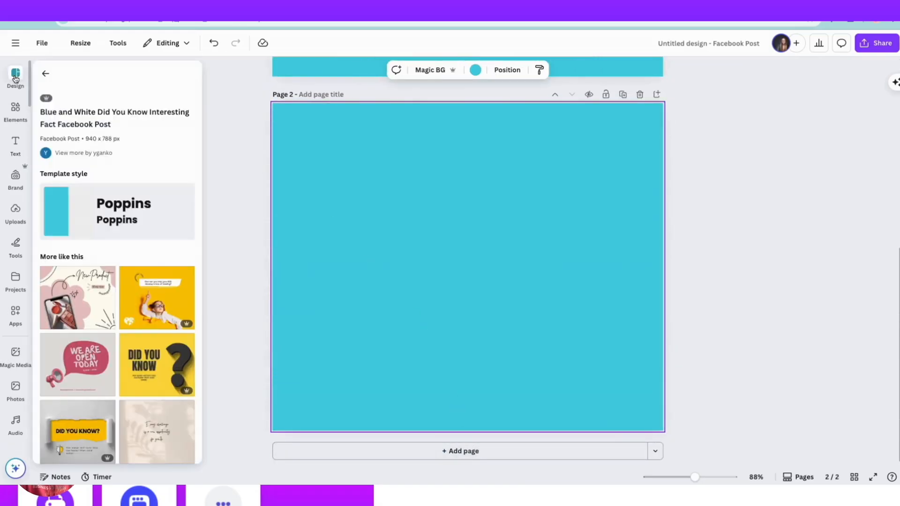
pyautogui.scroll(-10, 96, 207)
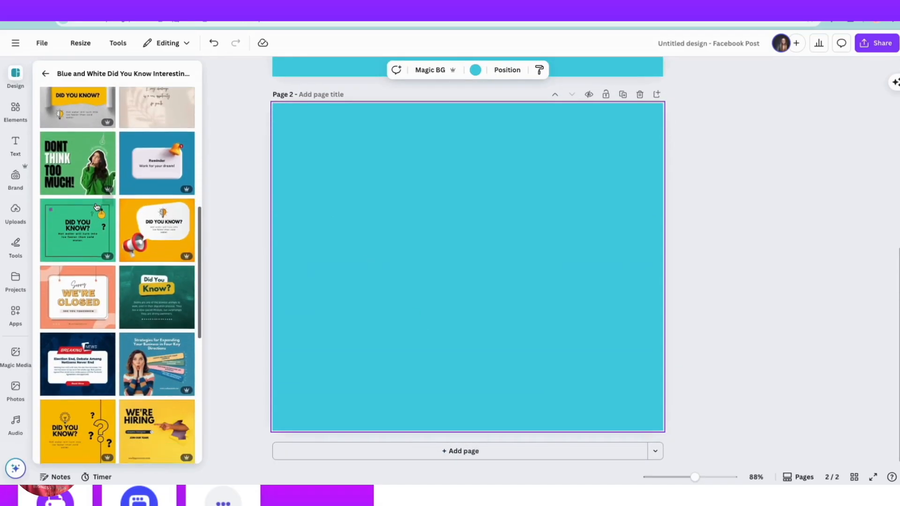
pyautogui.click(164, 345)
# Add a third page and apply the blue and yellow "We Are Looking For You!" job hiring template.
pyautogui.click(465, 451)
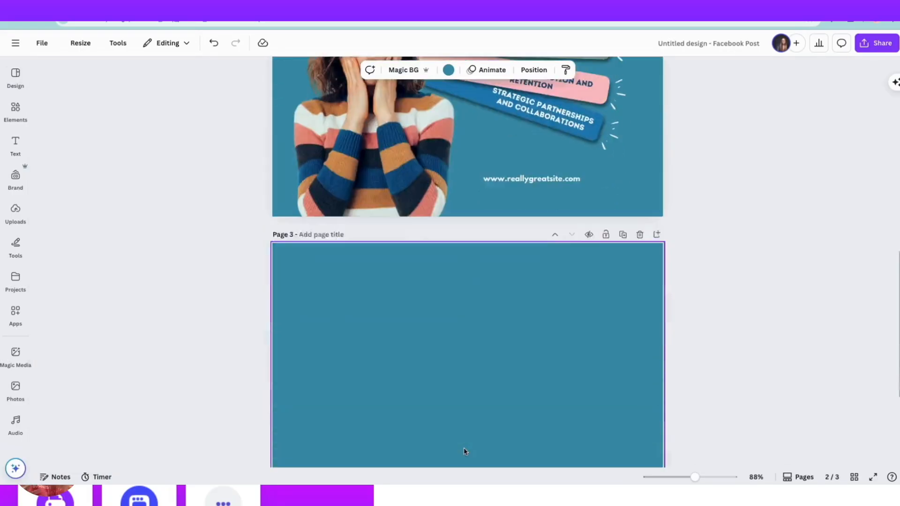
pyautogui.click(15, 75)
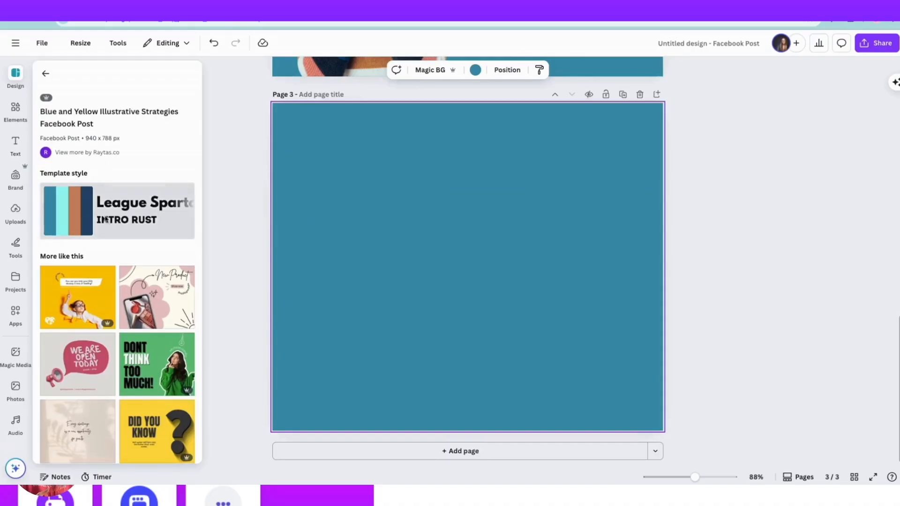
pyautogui.scroll(-12, 106, 220)
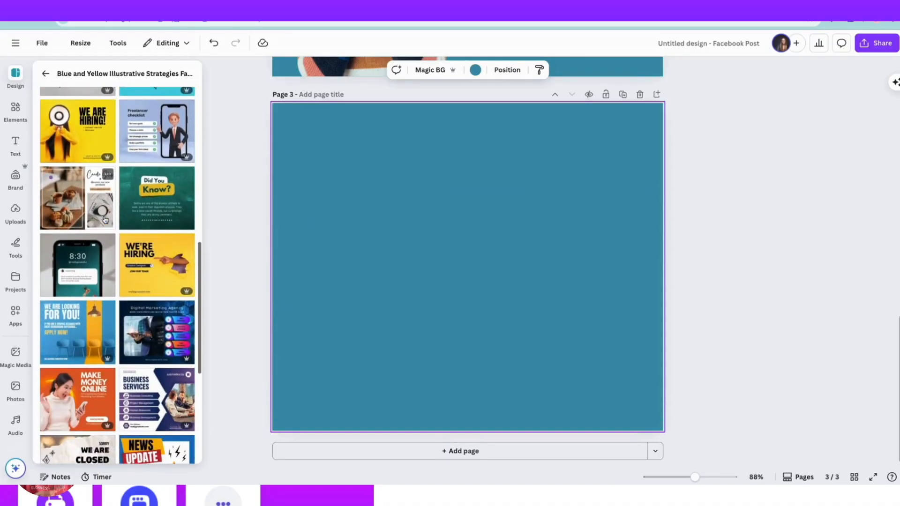
pyautogui.click(73, 334)
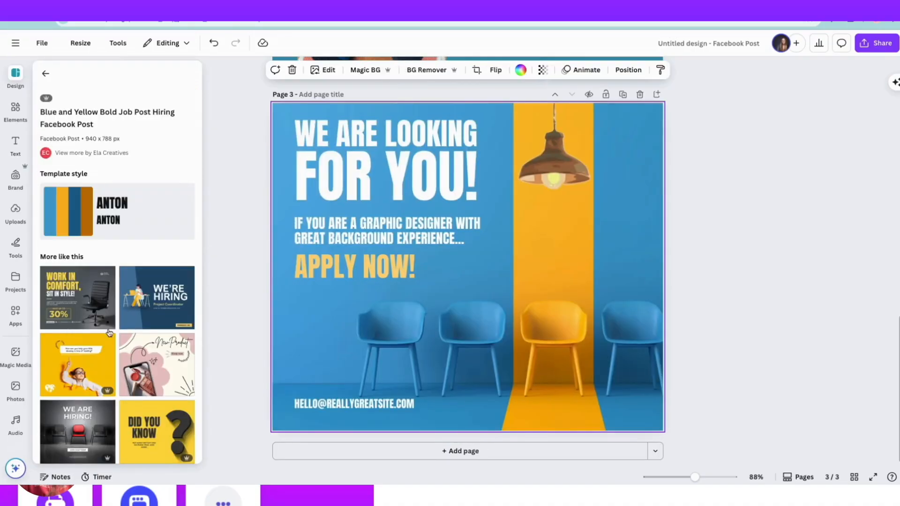
pyautogui.scroll(15, 437, 244)
pyautogui.scroll(-15, 437, 244)
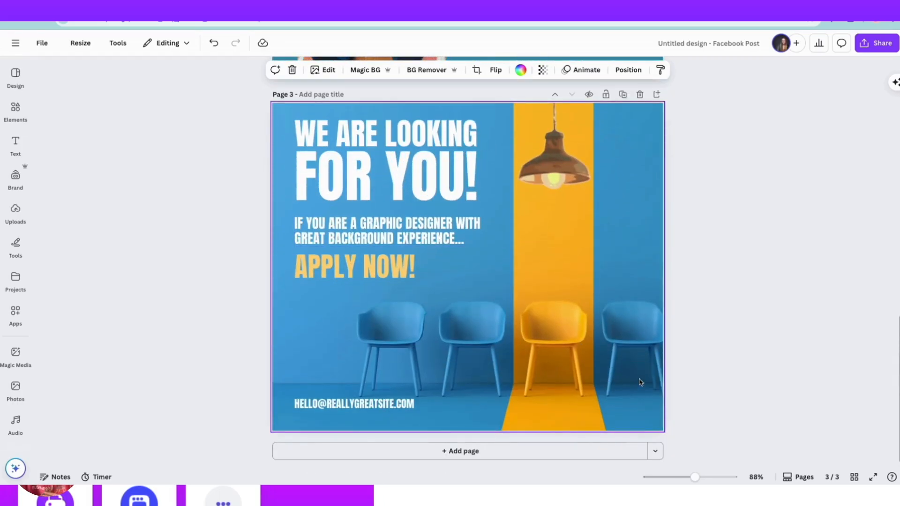
# Add a fourth page of a different design type, choosing Instagram Story from the social media formats.
pyautogui.click(656, 452)
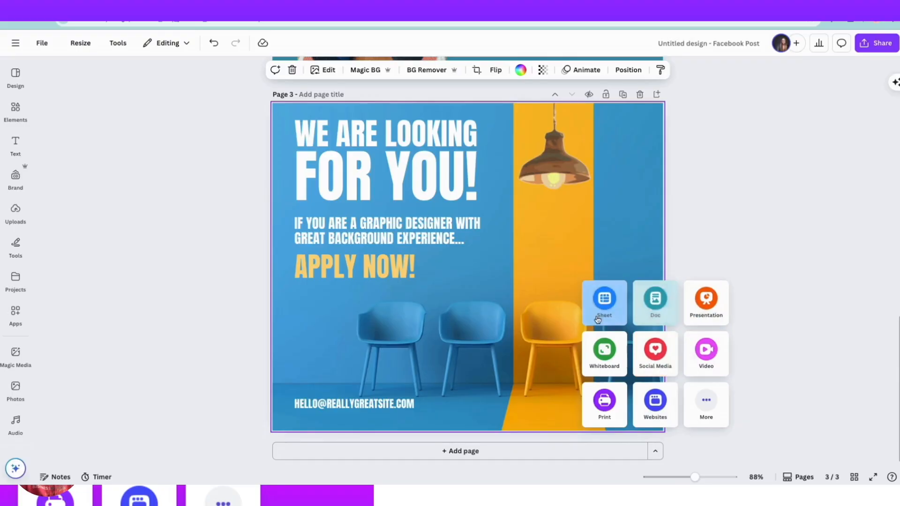
pyautogui.click(657, 352)
pyautogui.scroll(-3, 658, 352)
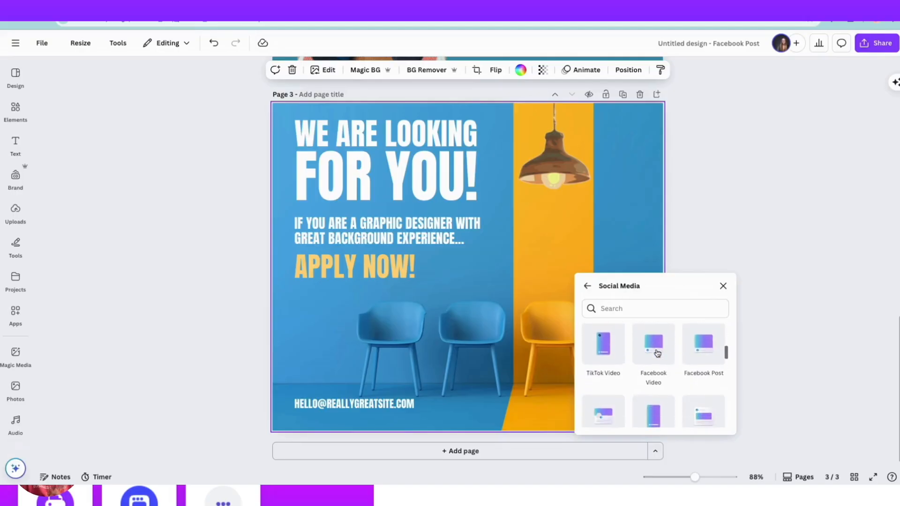
pyautogui.scroll(-5, 658, 352)
pyautogui.scroll(8, 657, 353)
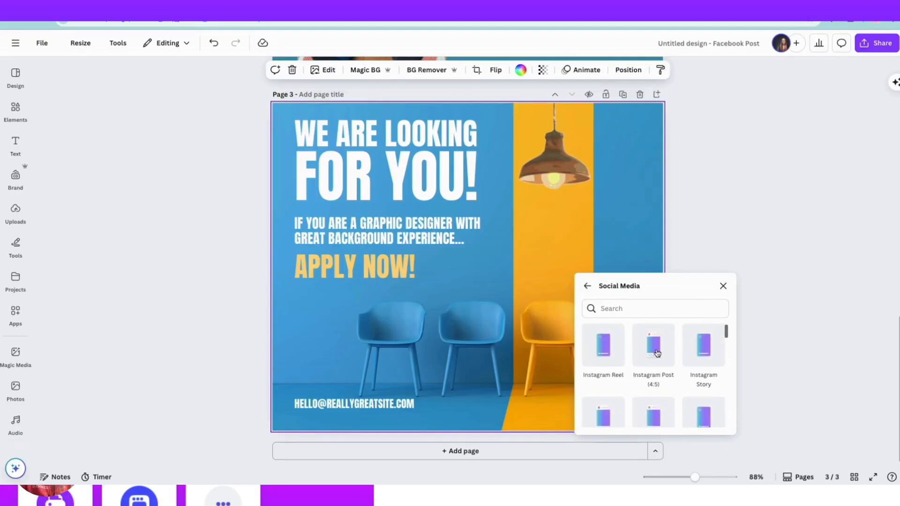
pyautogui.click(704, 346)
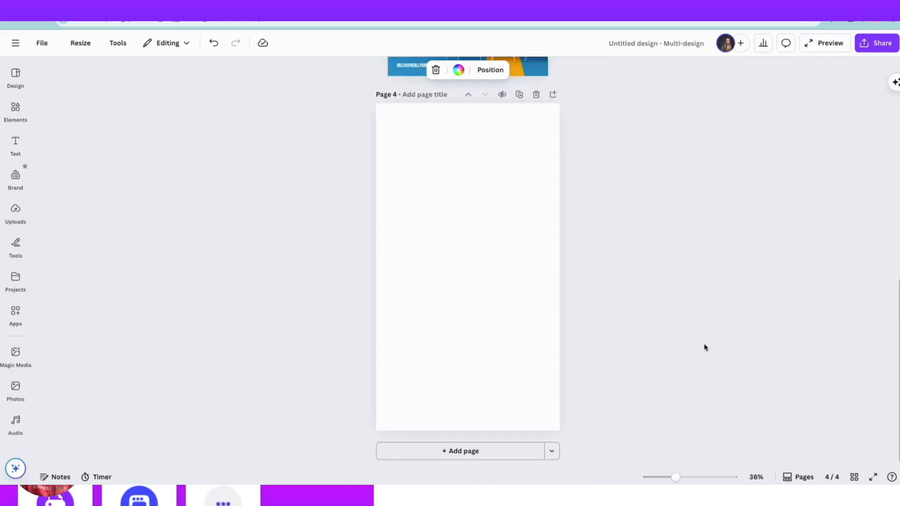
# Apply the blue "Did You Know?" speech bubble story template to the blank Instagram Story page.
pyautogui.click(459, 246)
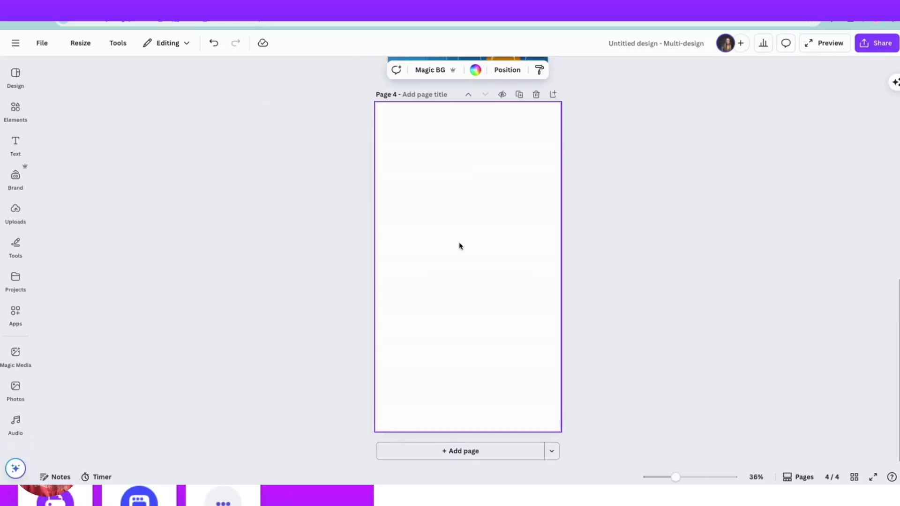
pyautogui.click(17, 77)
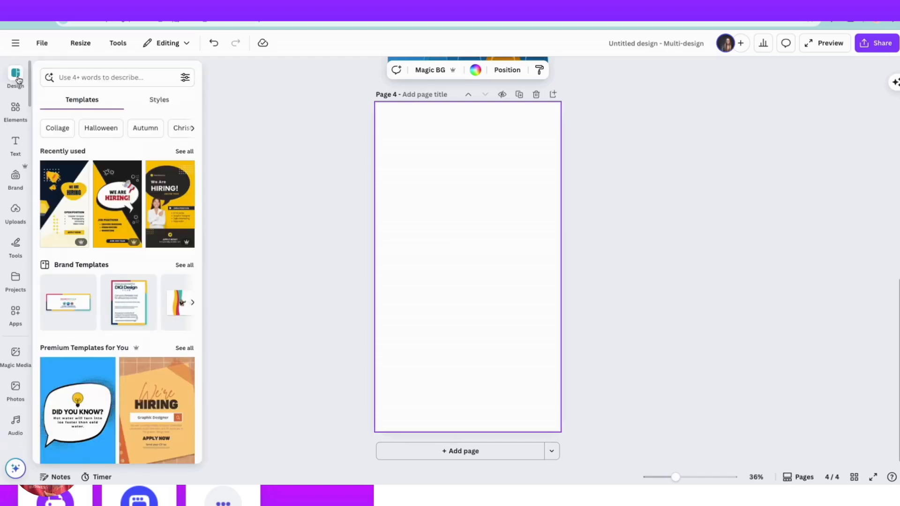
pyautogui.scroll(-5, 63, 276)
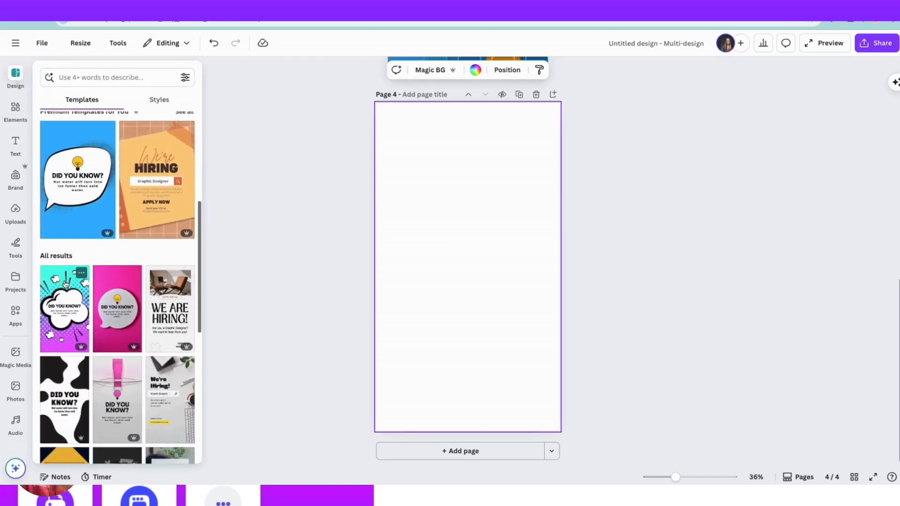
pyautogui.click(76, 186)
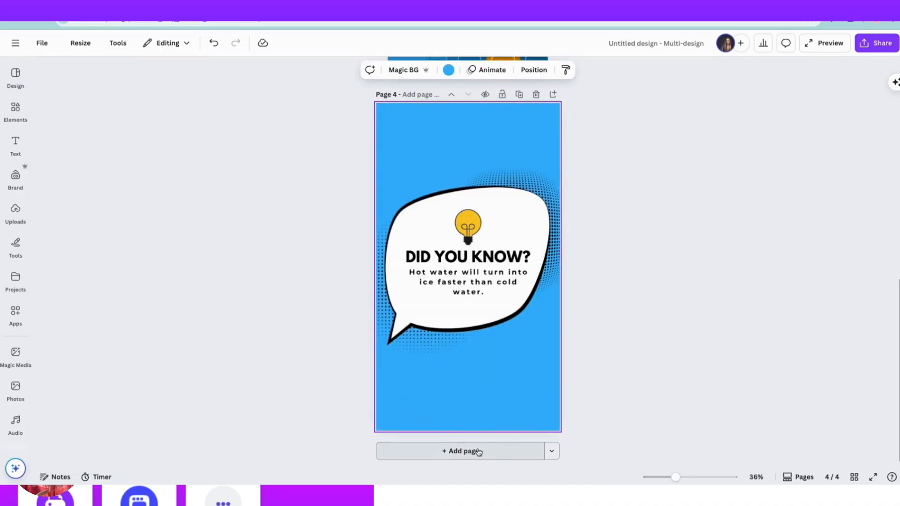
# Add a fifth page in the story format and browse all the story templates for it.
pyautogui.click(478, 452)
pyautogui.click(15, 78)
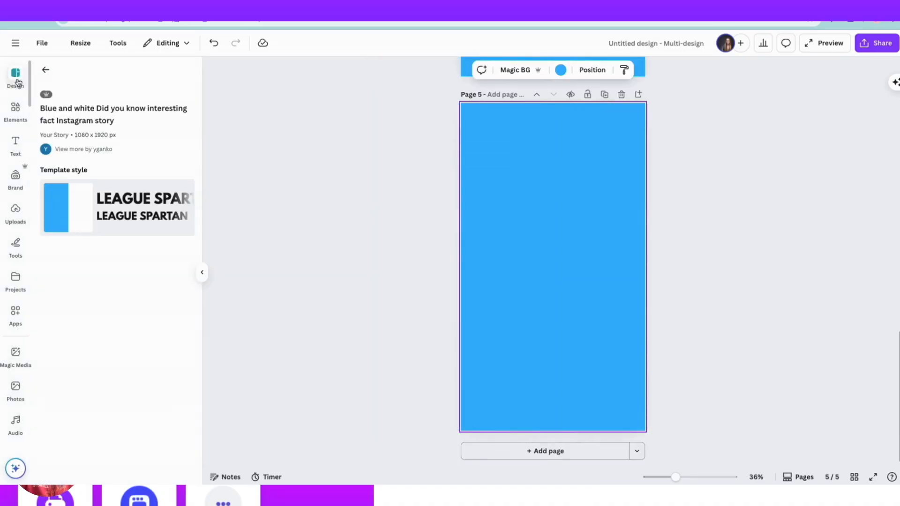
pyautogui.click(46, 71)
pyautogui.scroll(-10, 74, 251)
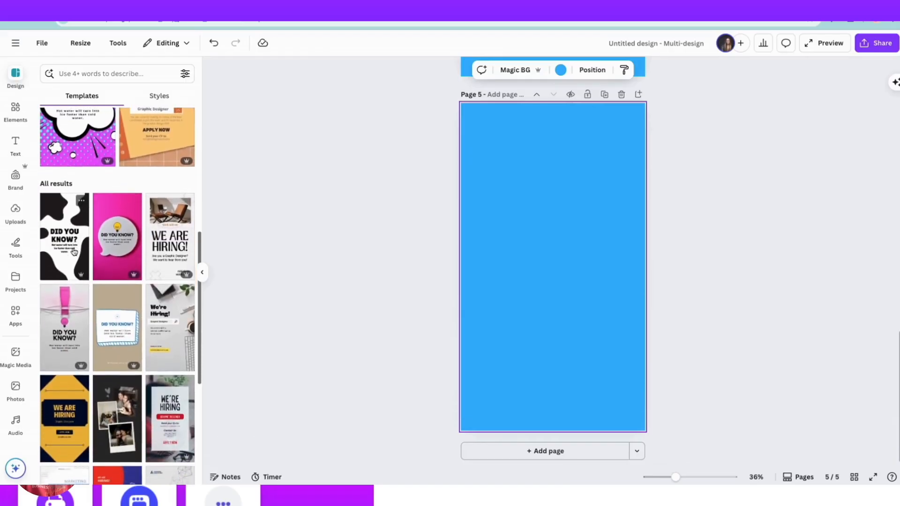
pyautogui.scroll(-10, 74, 251)
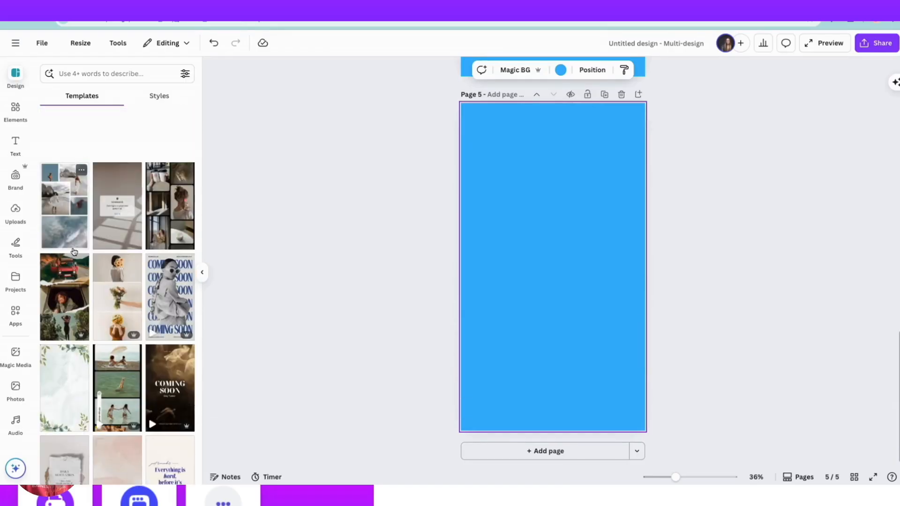
pyautogui.scroll(-10, 74, 252)
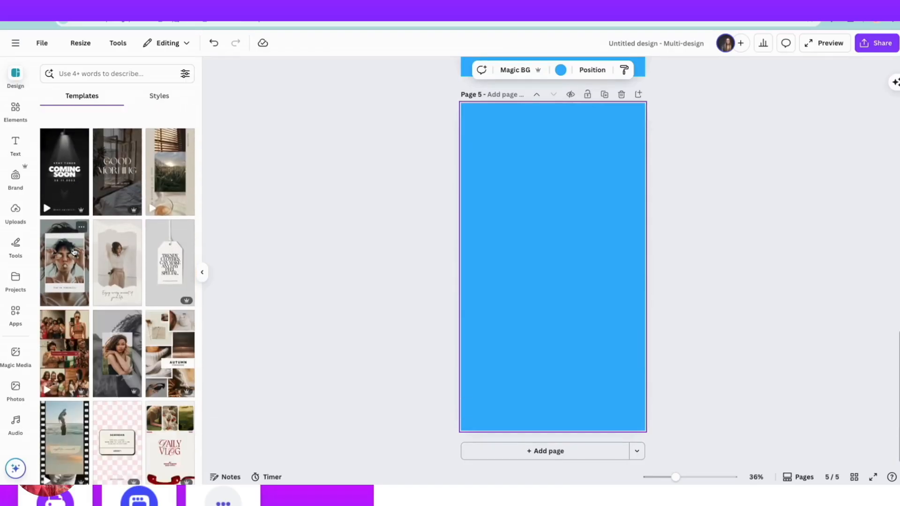
pyautogui.scroll(-10, 75, 252)
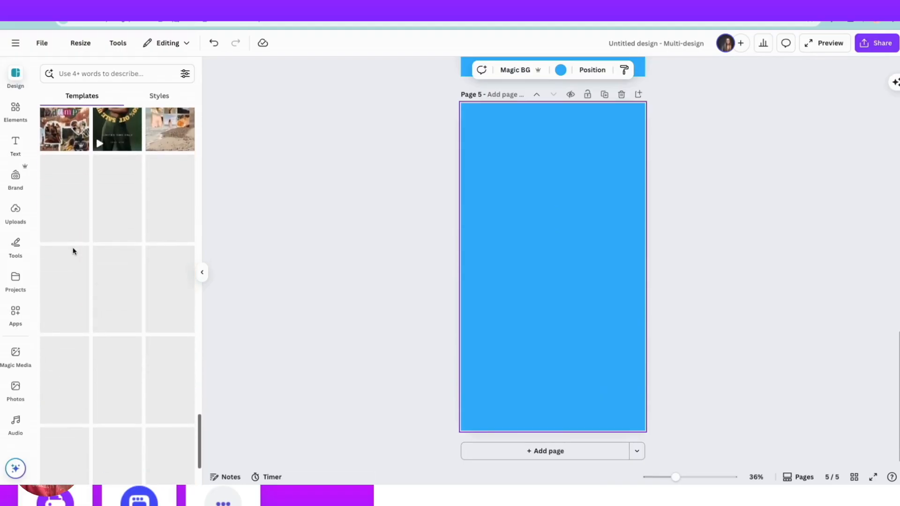
# Search the templates for "blue" and apply the blue sky phone notification template with the "Reminder" box to page 5.
pyautogui.click(93, 75)
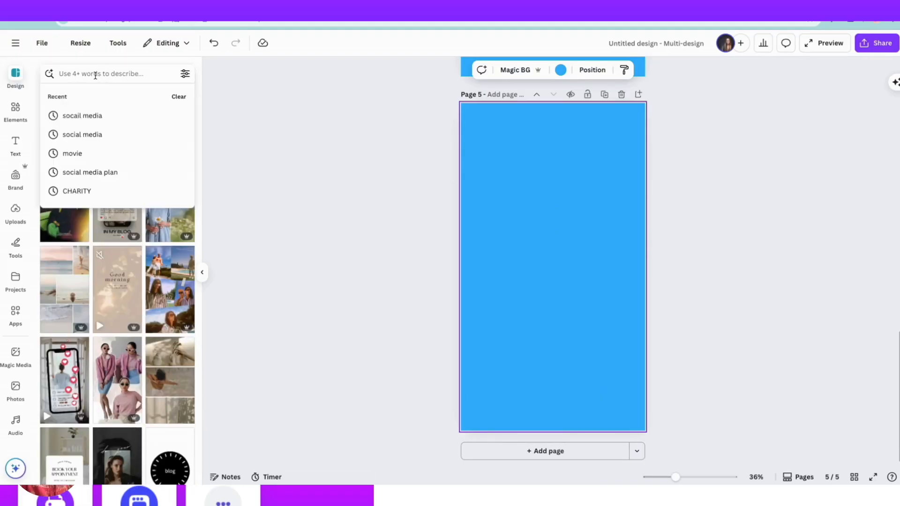
pyautogui.write('blue')
pyautogui.press('Return')
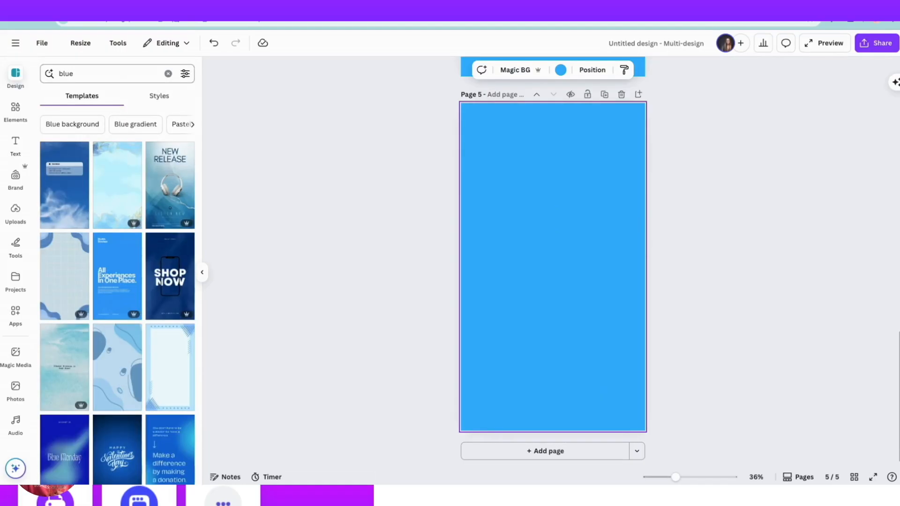
pyautogui.scroll(-5, 89, 310)
pyautogui.scroll(6, 89, 310)
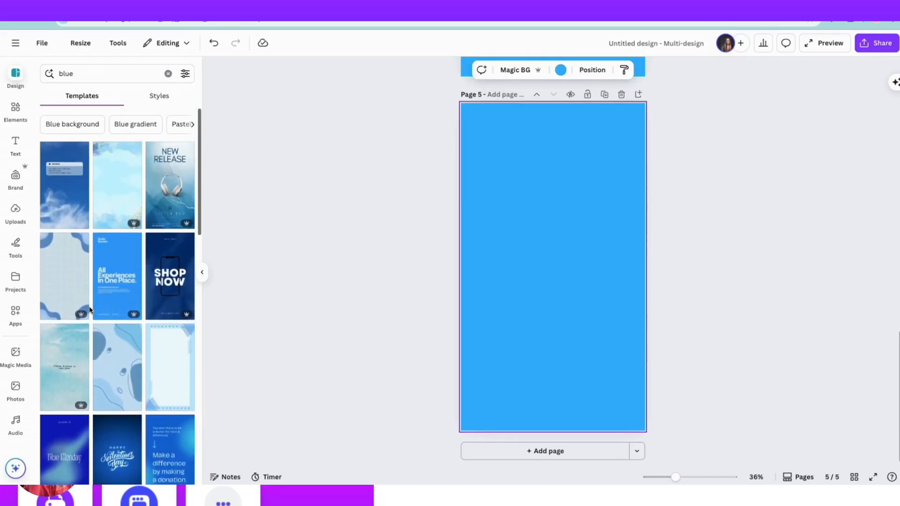
pyautogui.click(59, 188)
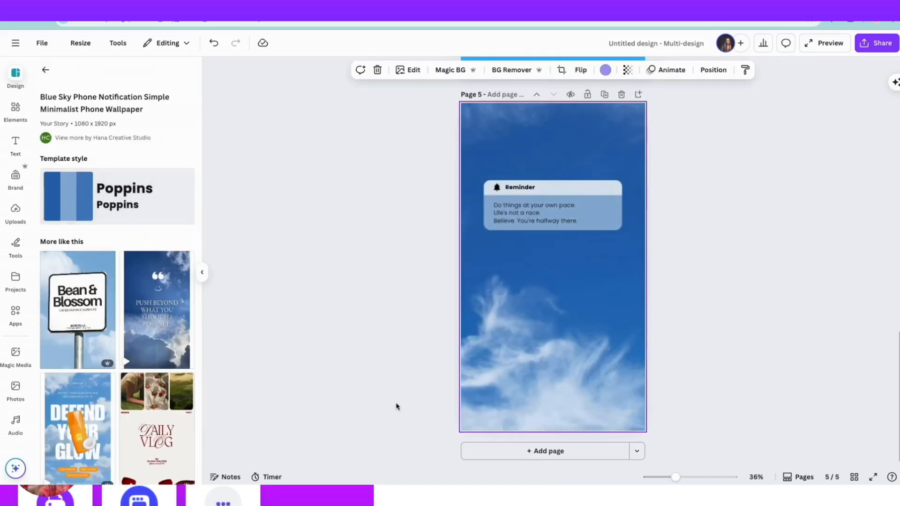
# Add a sixth page and apply the blue and yellow "Customer Review" story template with the sunglasses.
pyautogui.click(548, 453)
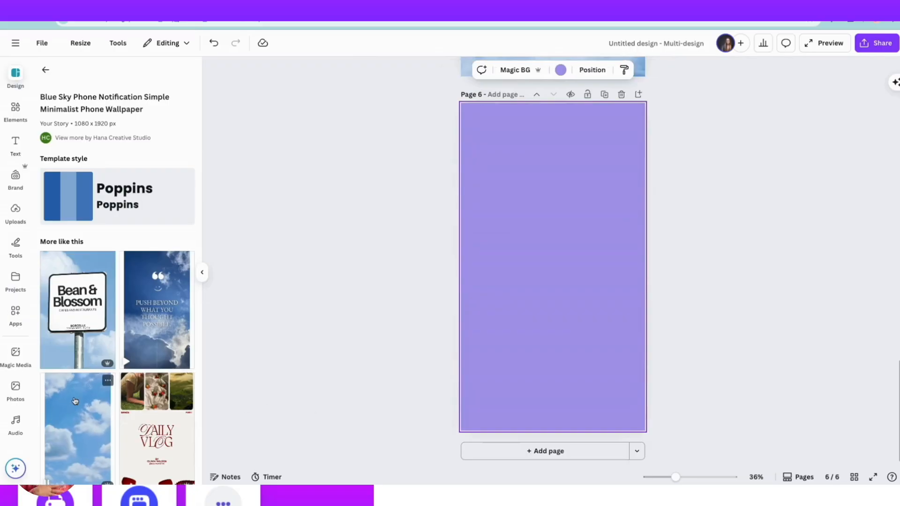
pyautogui.scroll(-1, 75, 401)
pyautogui.scroll(-6, 75, 401)
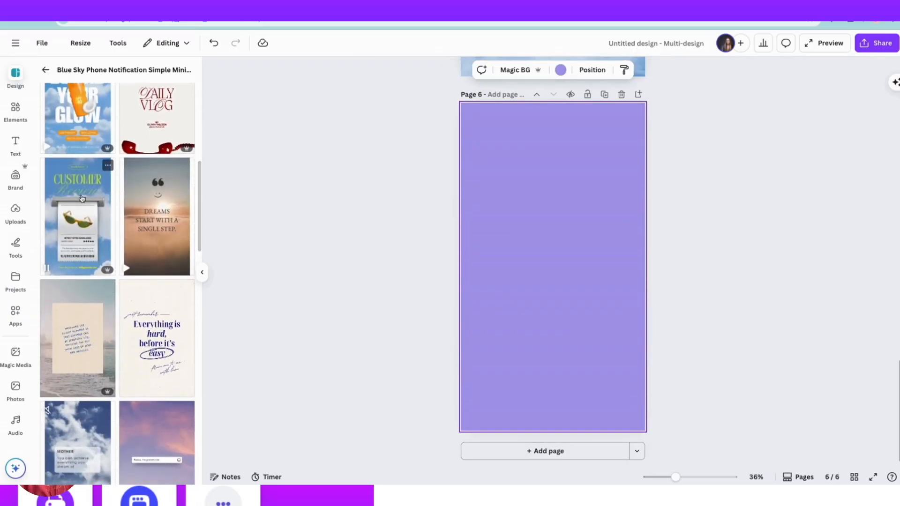
pyautogui.click(73, 211)
pyautogui.click(465, 199)
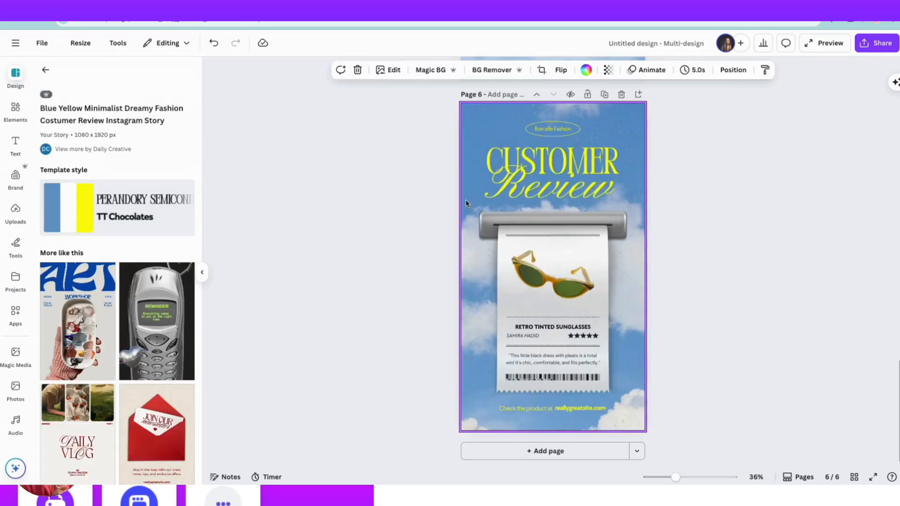
# Add a Doc as page 7 and search its templates for "social media".
pyautogui.click(638, 453)
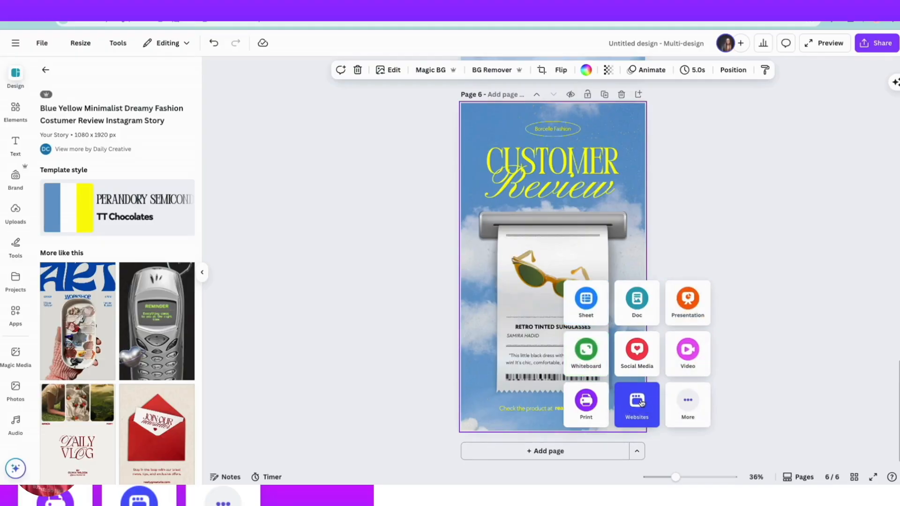
pyautogui.click(640, 304)
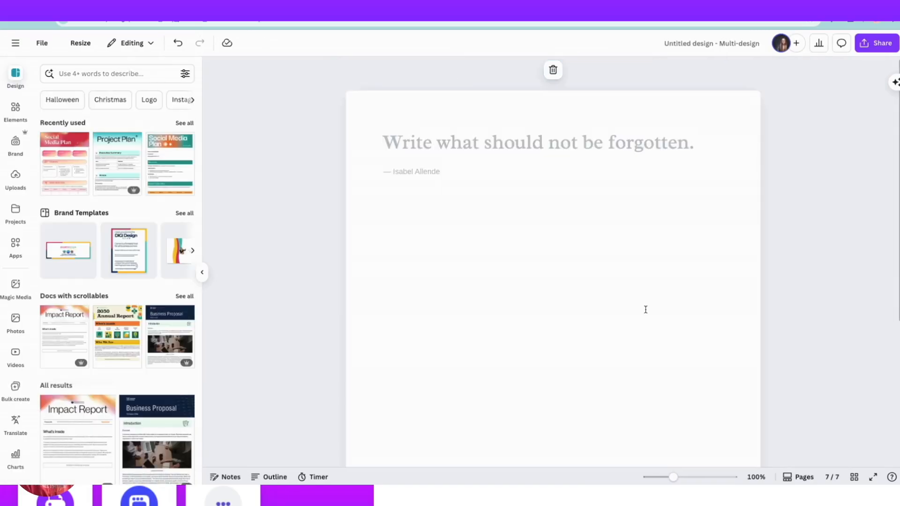
pyautogui.click(117, 75)
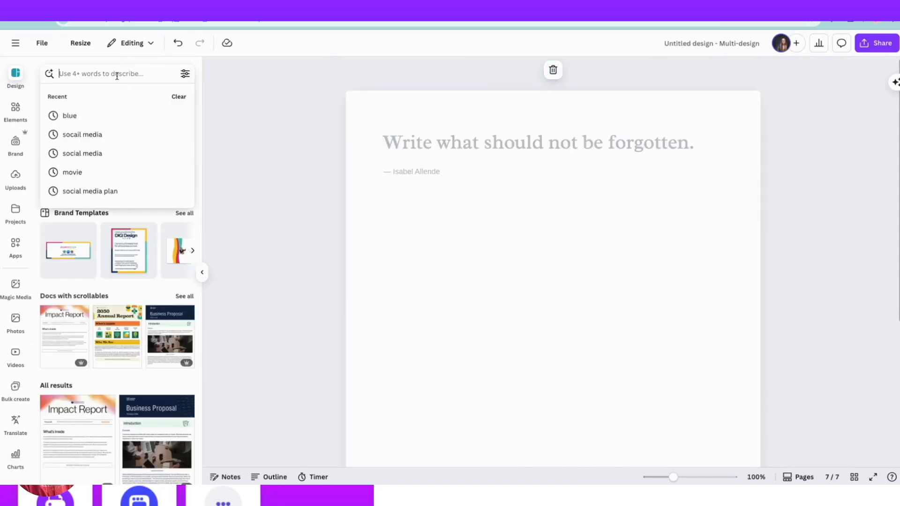
pyautogui.write('social mr')
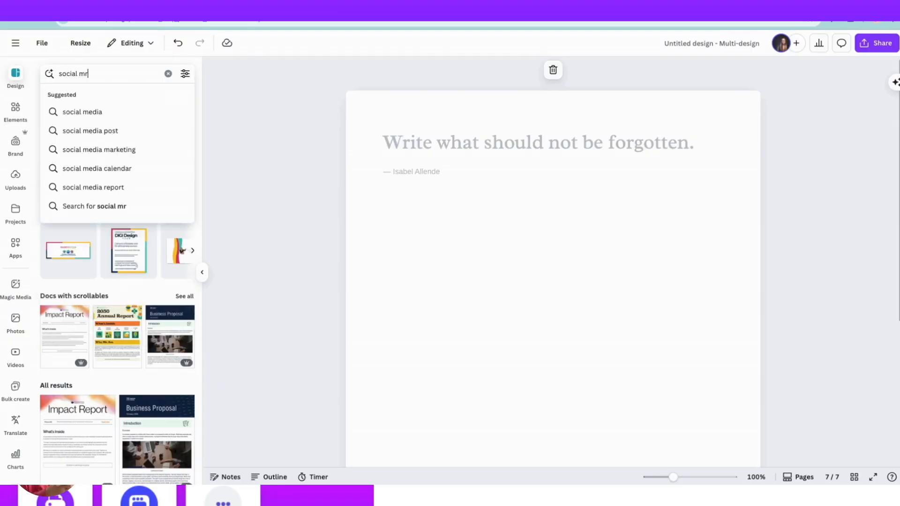
pyautogui.press('BackSpace')
pyautogui.write('edoa')
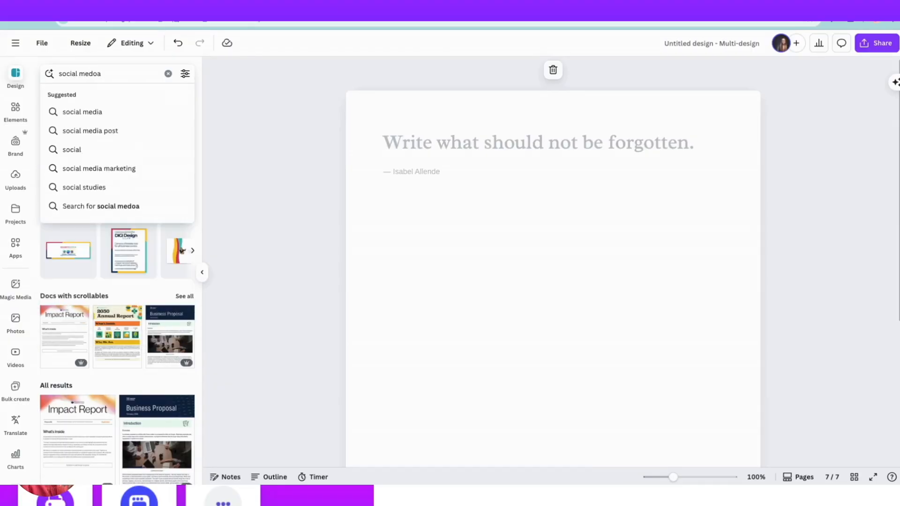
pyautogui.press('BackSpace')
pyautogui.press('BackSpace')
pyautogui.write('ia')
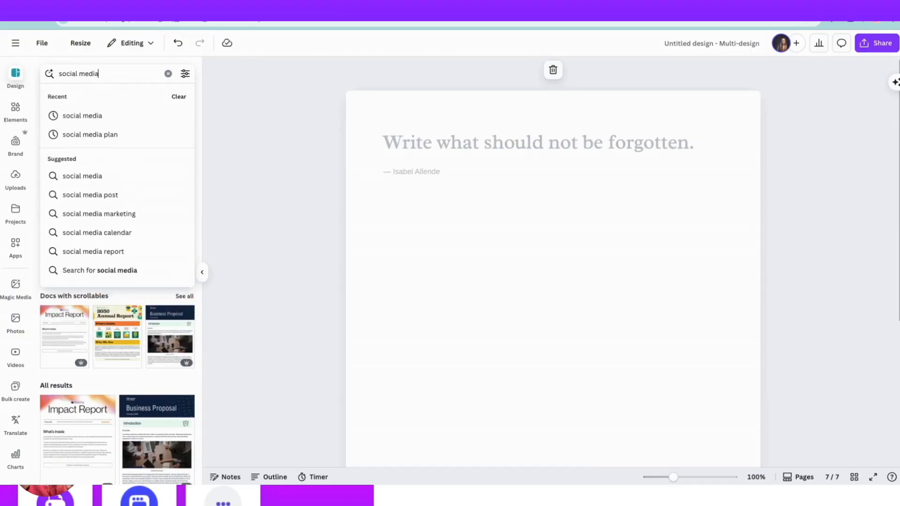
pyautogui.press('Return')
# Browse the social media Doc templates and apply the blue "Campaign Strategy" template to page 7.
pyautogui.scroll(-7, 112, 259)
pyautogui.scroll(-15, 113, 259)
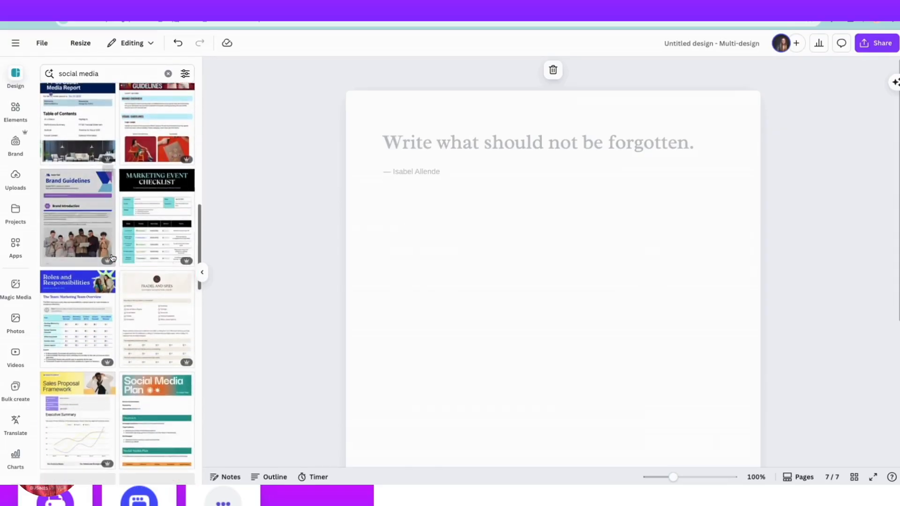
pyautogui.scroll(-10, 112, 258)
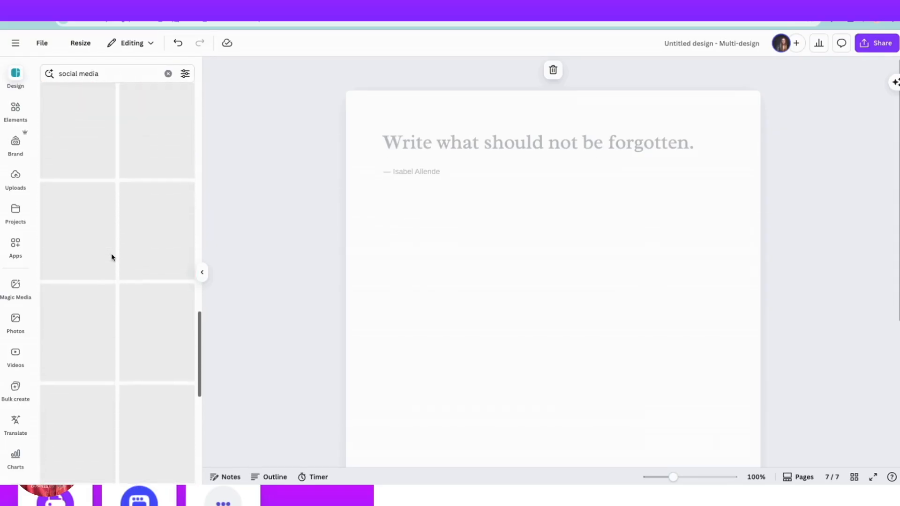
pyautogui.scroll(-5, 112, 257)
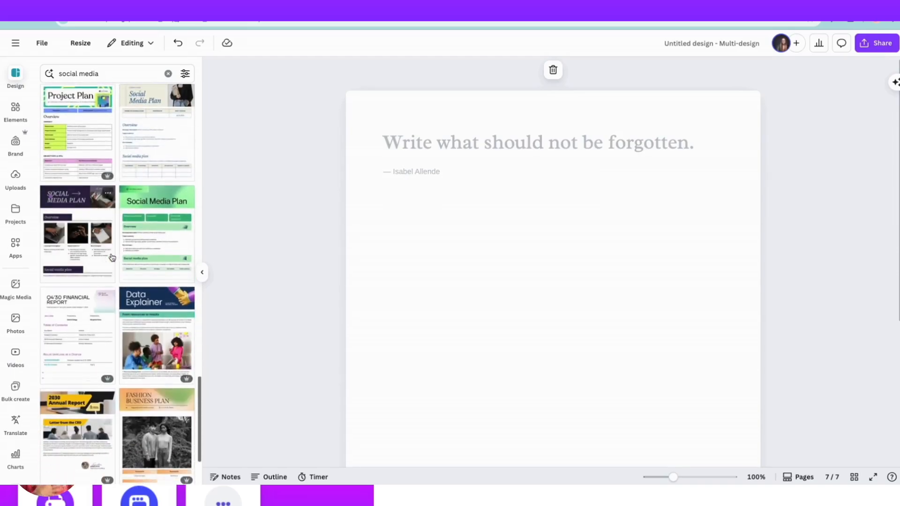
pyautogui.scroll(20, 112, 258)
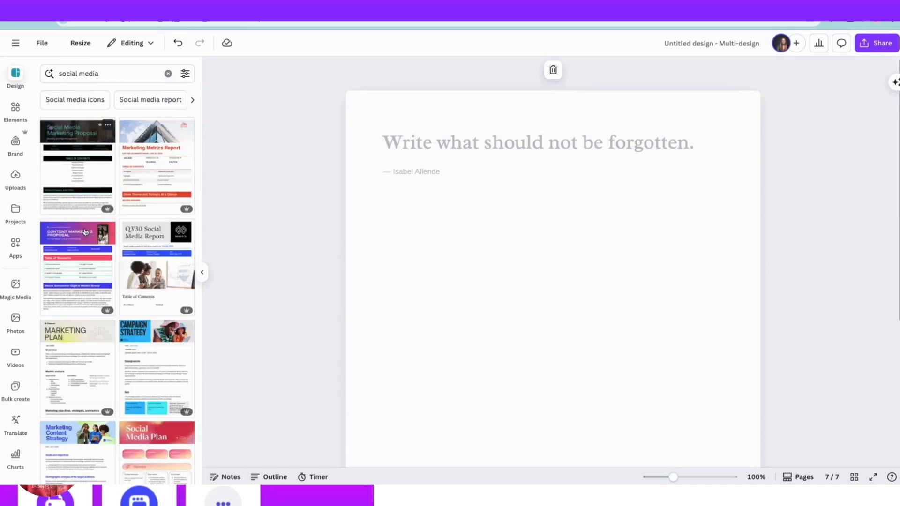
pyautogui.scroll(-3, 74, 264)
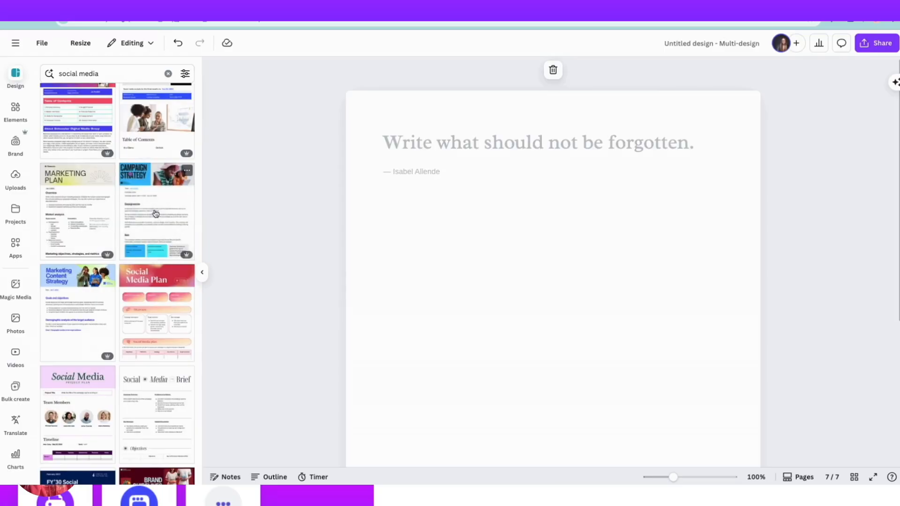
pyautogui.click(155, 215)
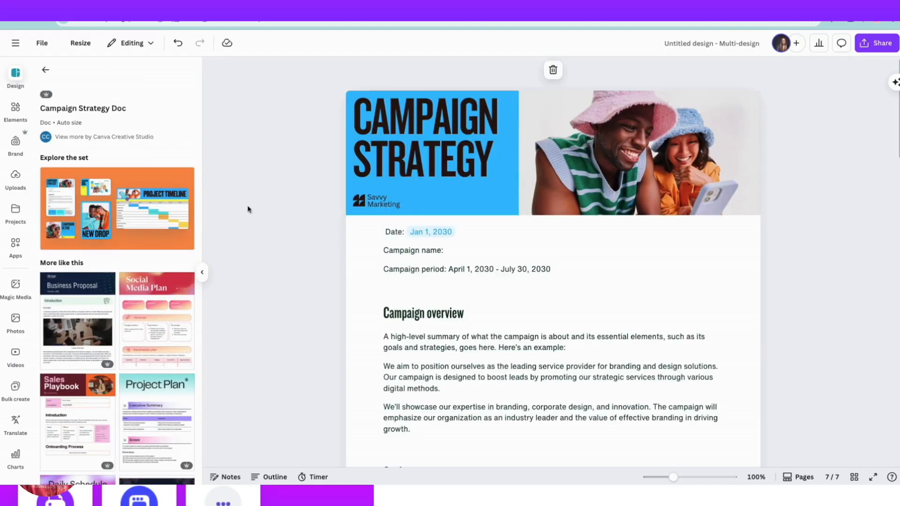
# Look through the sections of the Campaign Strategy Doc, including key visuals and proposed budget allocation, and return to its beginning.
pyautogui.scroll(-6, 412, 275)
pyautogui.scroll(-18, 412, 274)
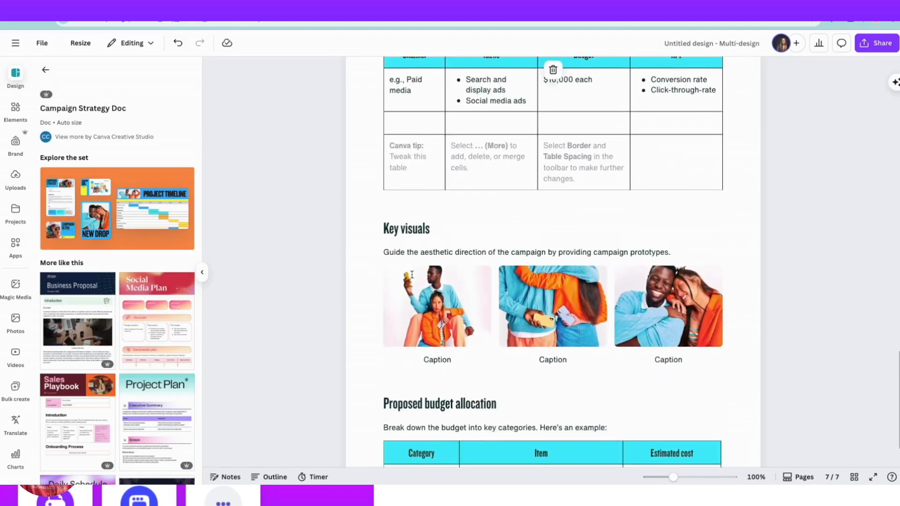
pyautogui.scroll(-4, 412, 274)
pyautogui.scroll(20, 412, 277)
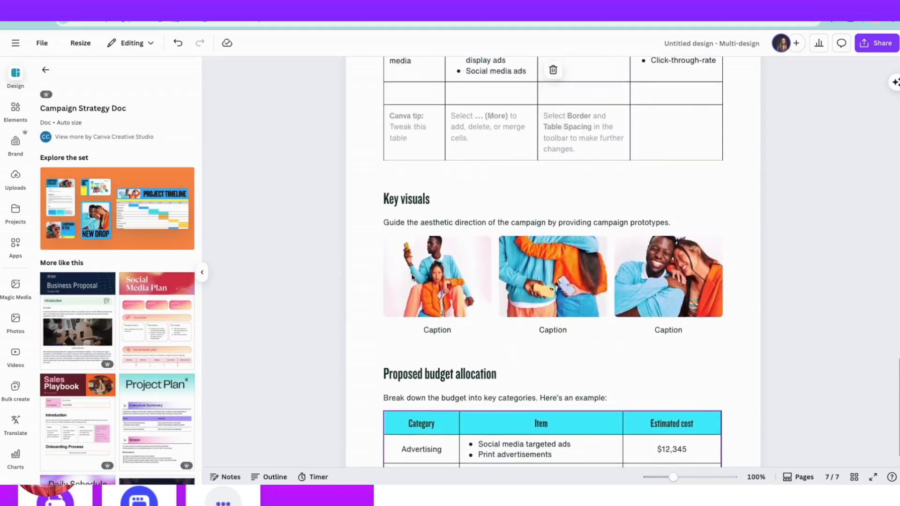
pyautogui.scroll(3, 412, 277)
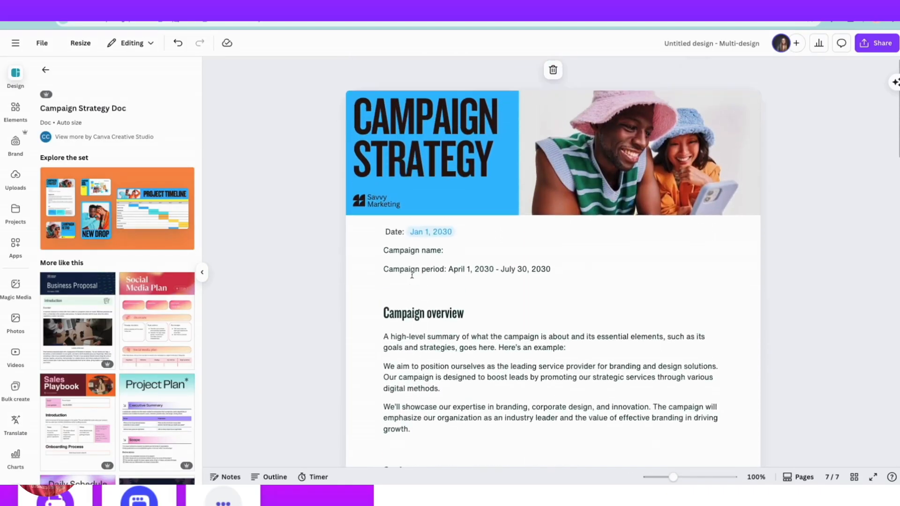
# Open the Campaign Strategy header banner for editing, browse the available banner templates, and close the editor without saving.
pyautogui.click(585, 142)
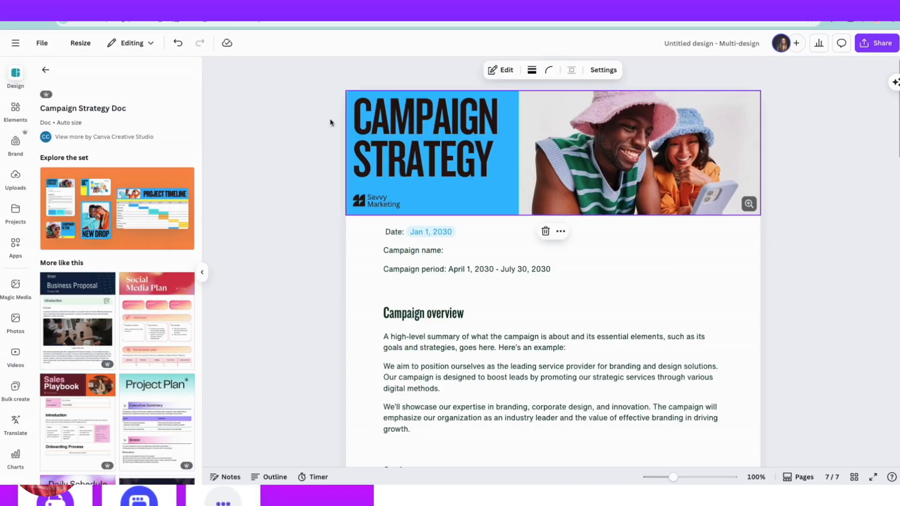
pyautogui.click(501, 70)
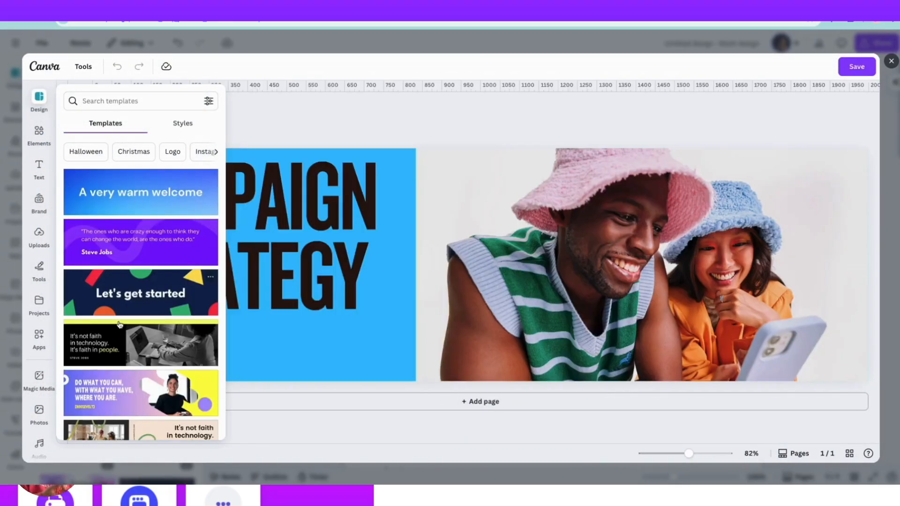
pyautogui.scroll(-2, 120, 327)
pyautogui.scroll(-10, 119, 327)
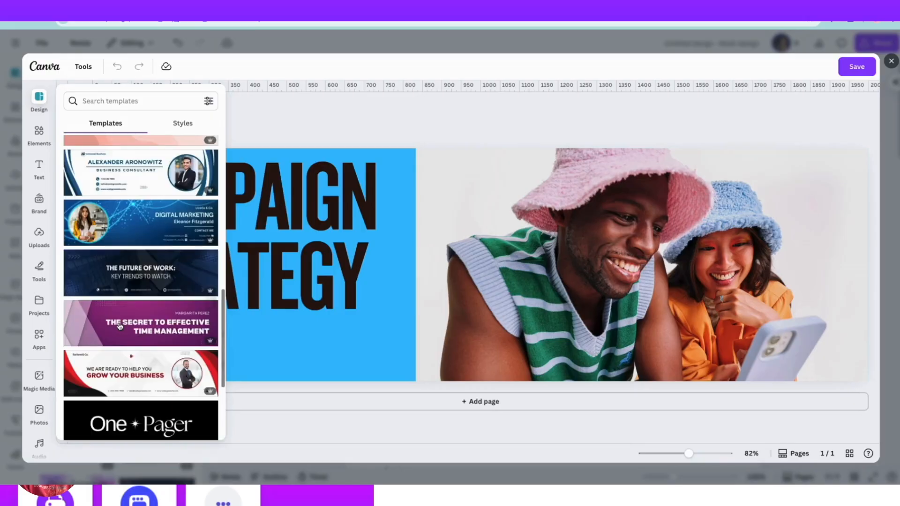
pyautogui.scroll(-10, 120, 327)
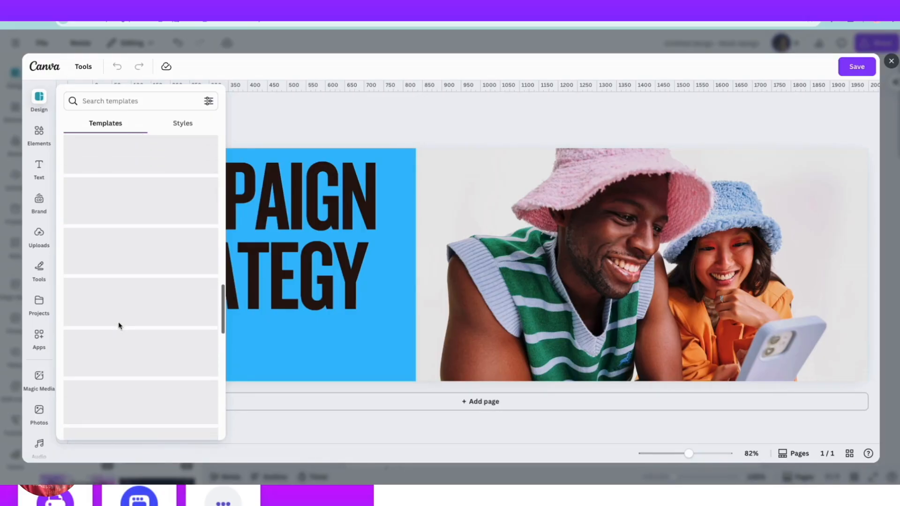
pyautogui.scroll(20, 119, 326)
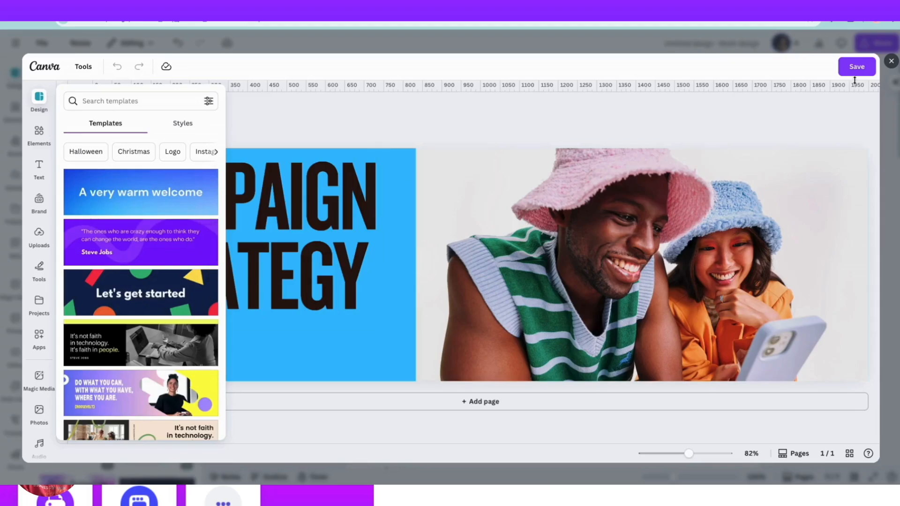
pyautogui.click(892, 61)
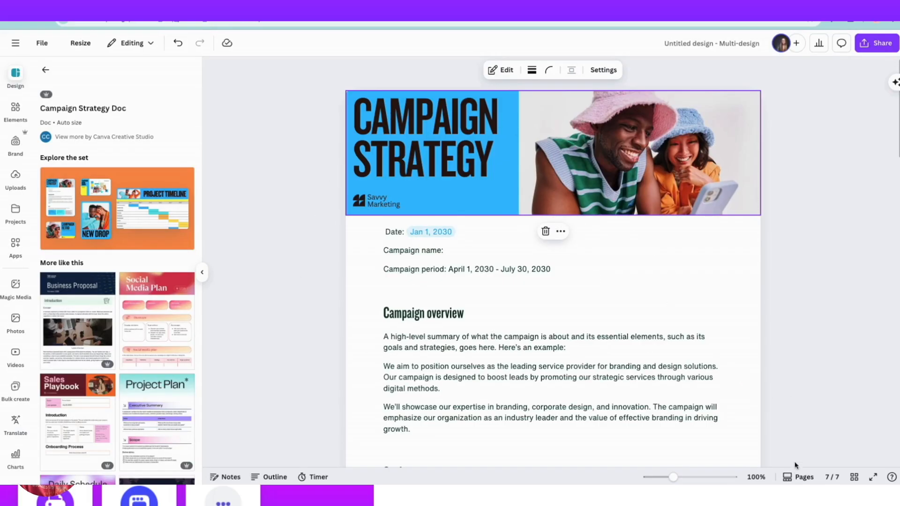
# Show the page thumbnails, add a Presentation as page 8 and apply the "Creating a Financial Strategy for Your Business" cover from the Blue and White Finance Presentation.
pyautogui.click(799, 477)
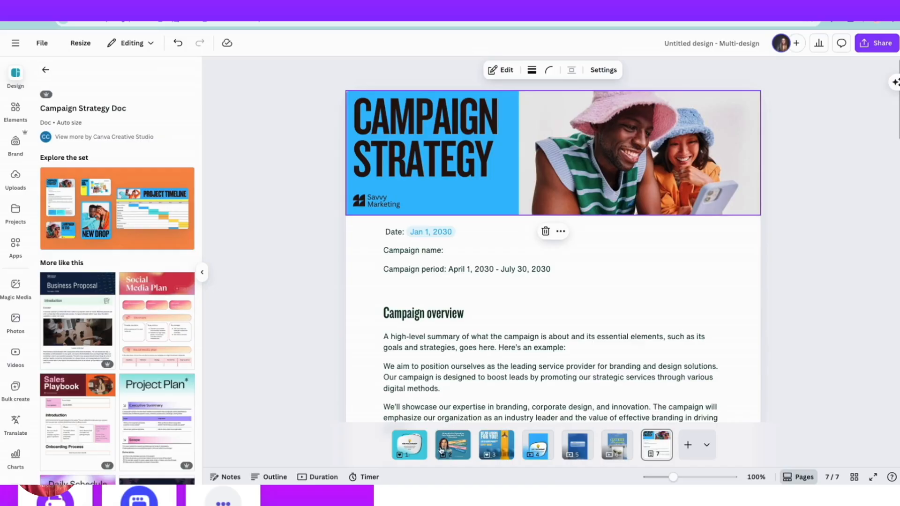
pyautogui.click(711, 446)
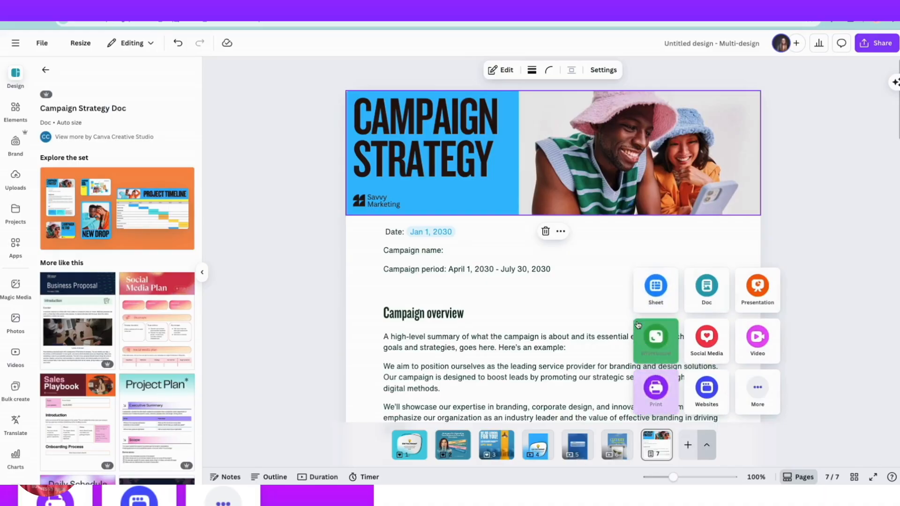
pyautogui.click(758, 289)
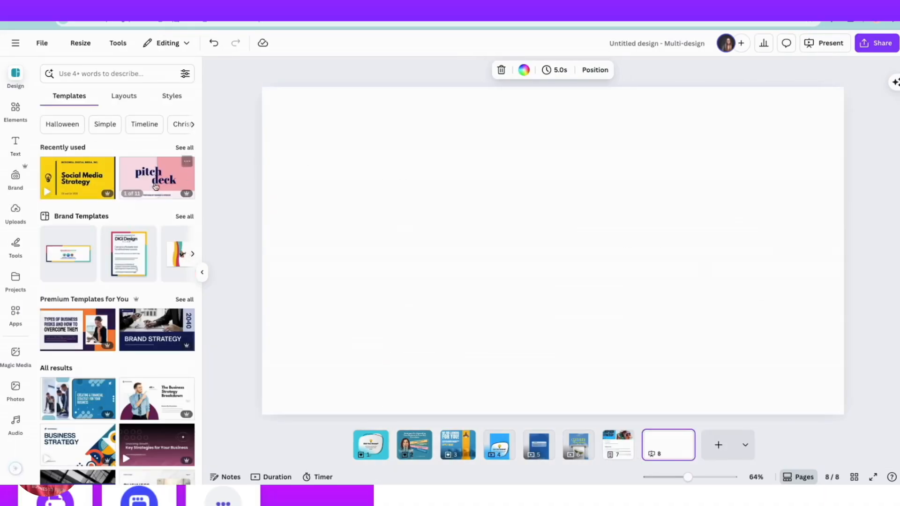
pyautogui.scroll(-4, 110, 298)
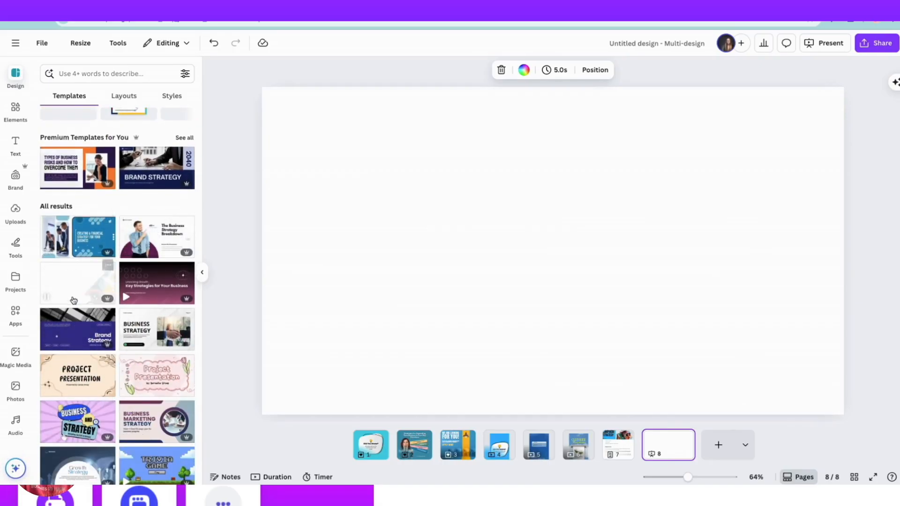
pyautogui.click(73, 239)
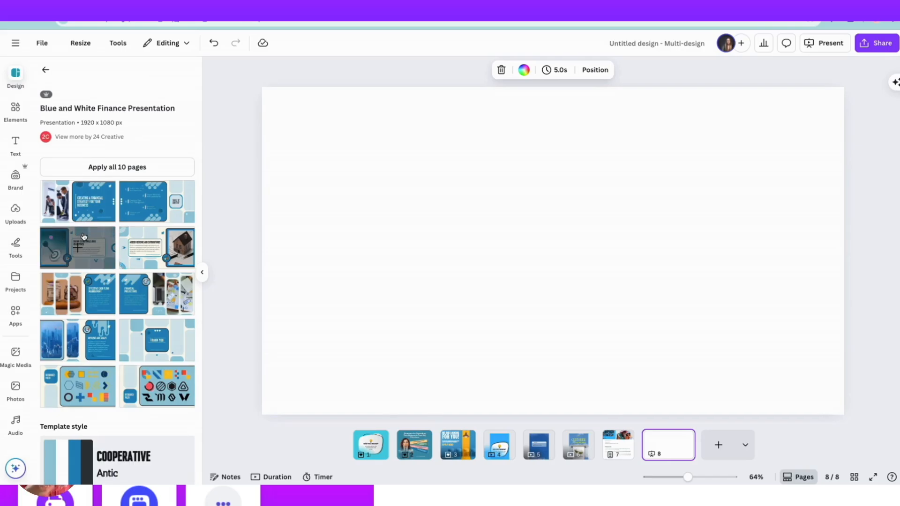
pyautogui.click(71, 204)
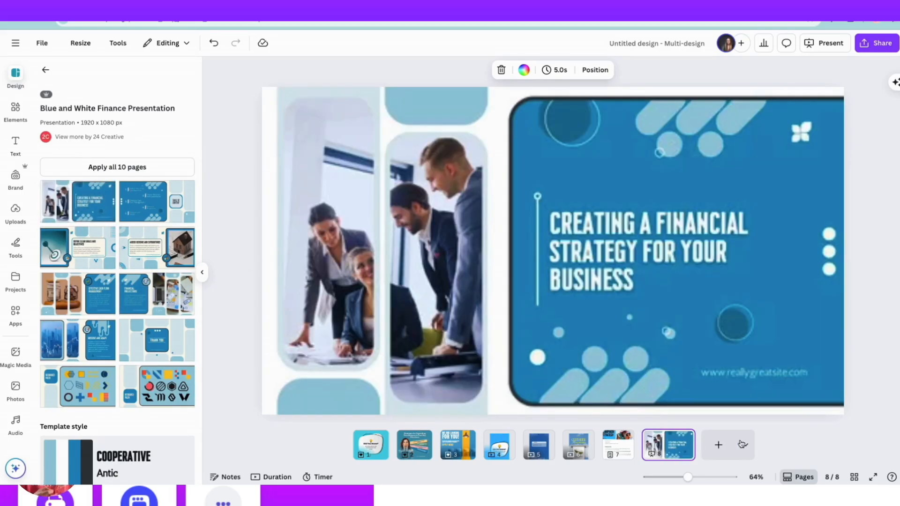
# Add pages 9 to 11 with the "Define Clear Goals and Objectives", "Assess Revenue and Expenditures" and "Effective Cash Flow Management" slides from the same template.
pyautogui.click(718, 445)
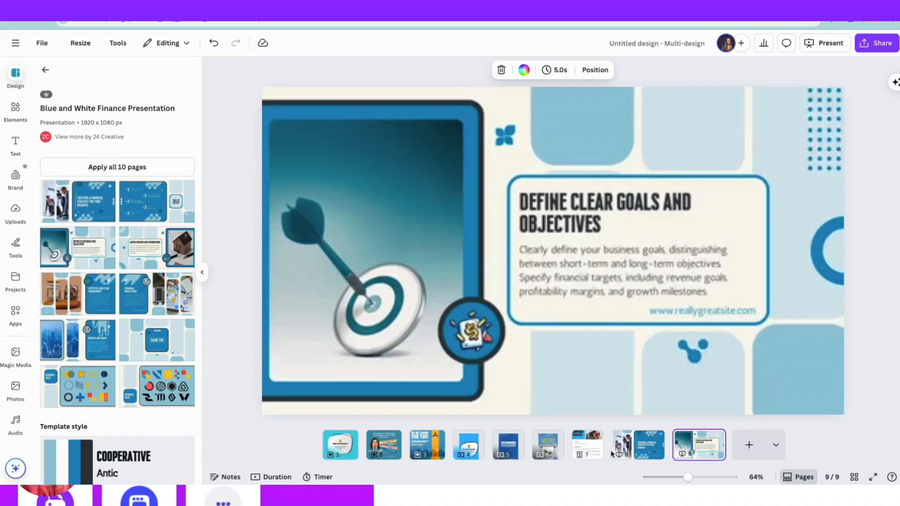
pyautogui.click(749, 444)
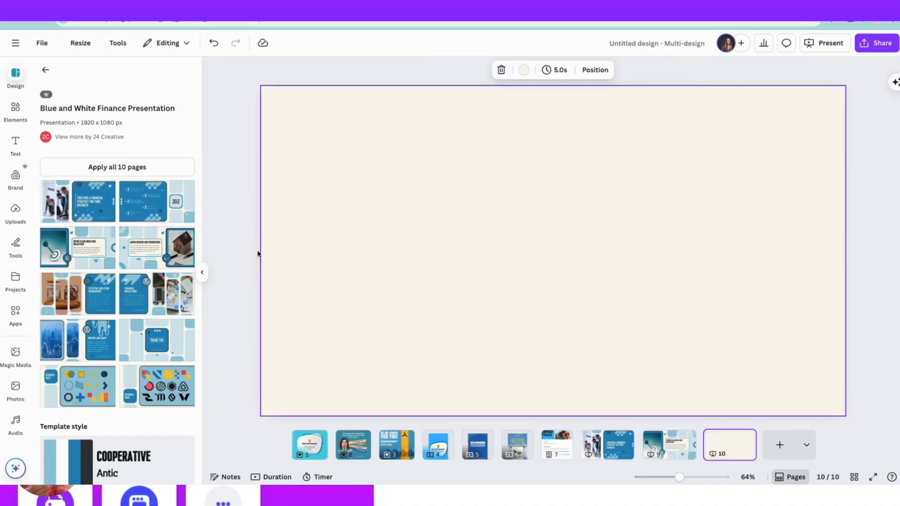
pyautogui.click(145, 248)
pyautogui.click(782, 449)
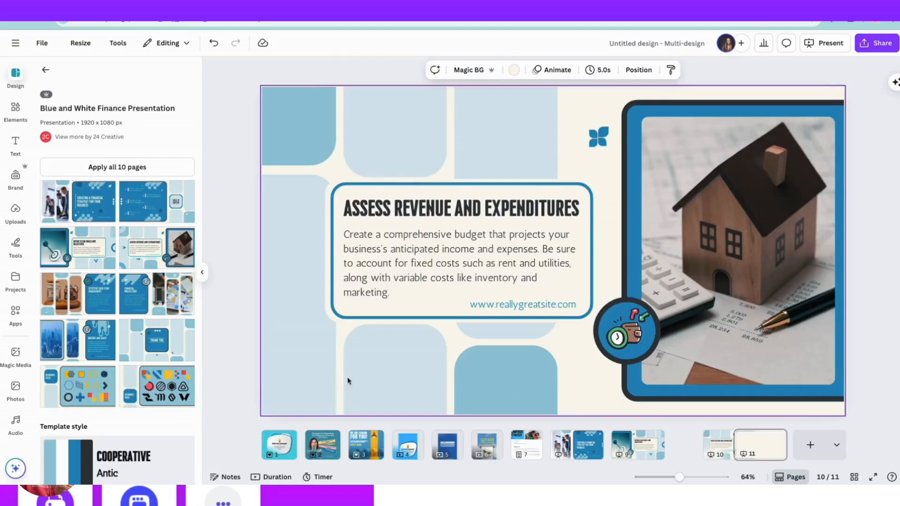
pyautogui.click(77, 294)
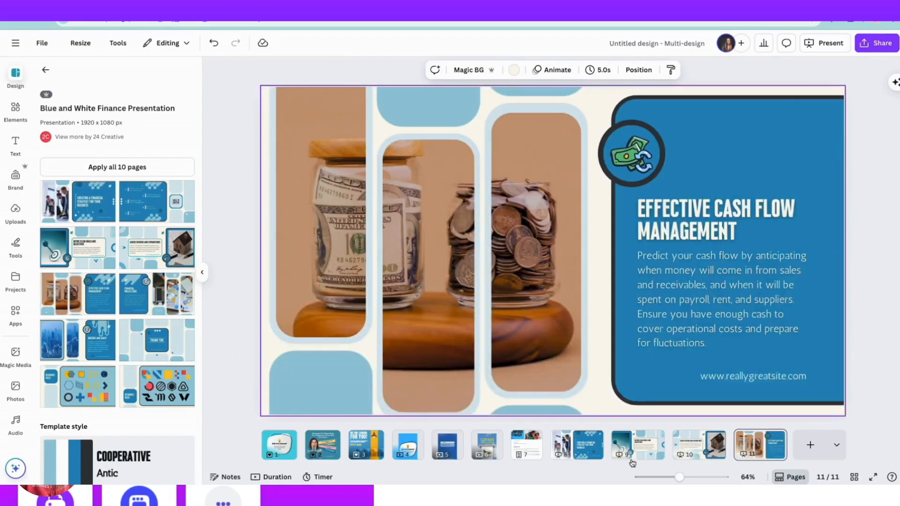
# Add a Sheet as page 12 and search its templates for "social media".
pyautogui.click(838, 445)
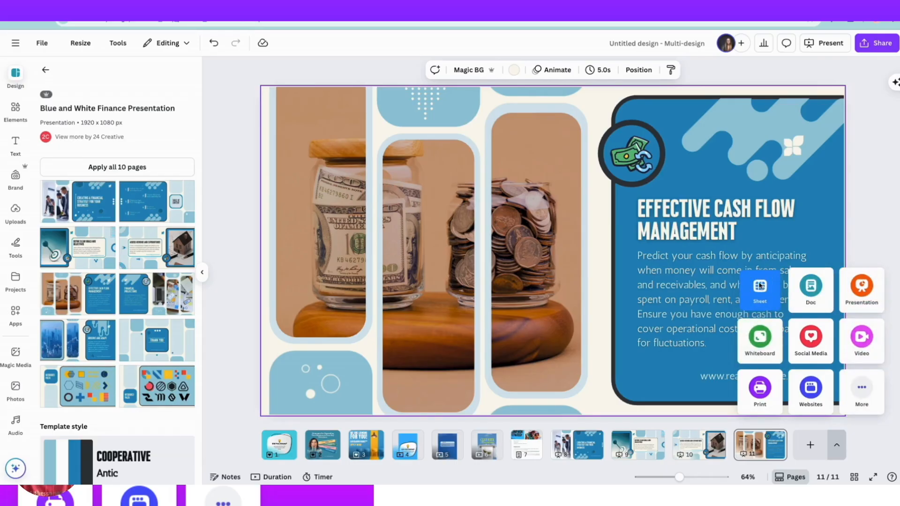
pyautogui.click(759, 286)
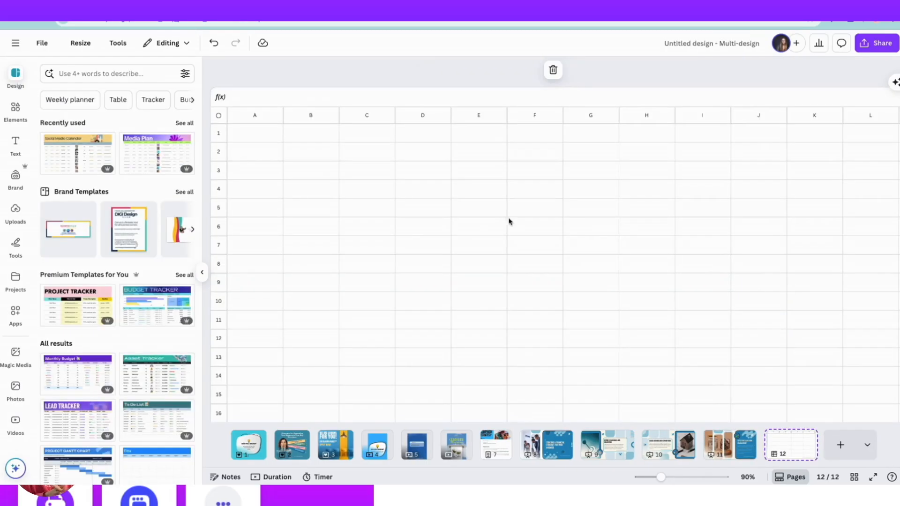
pyautogui.click(113, 74)
pyautogui.write('so')
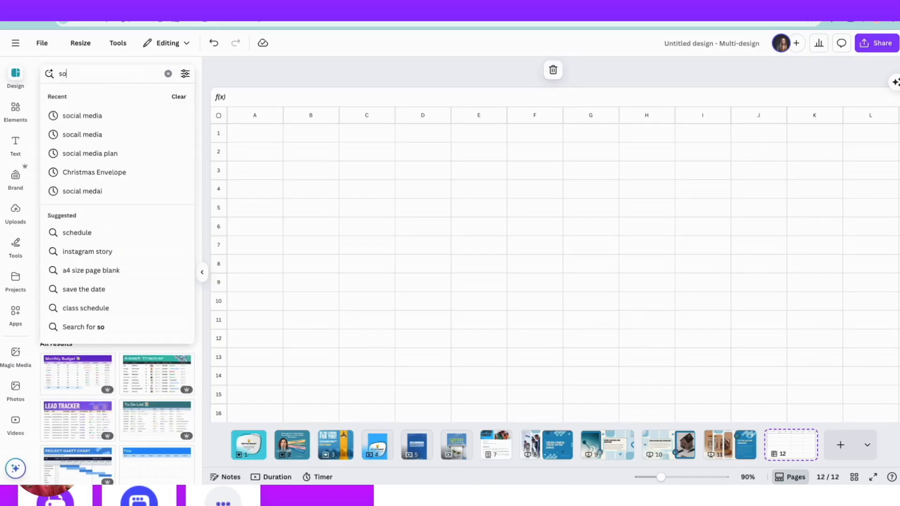
pyautogui.write('cial media')
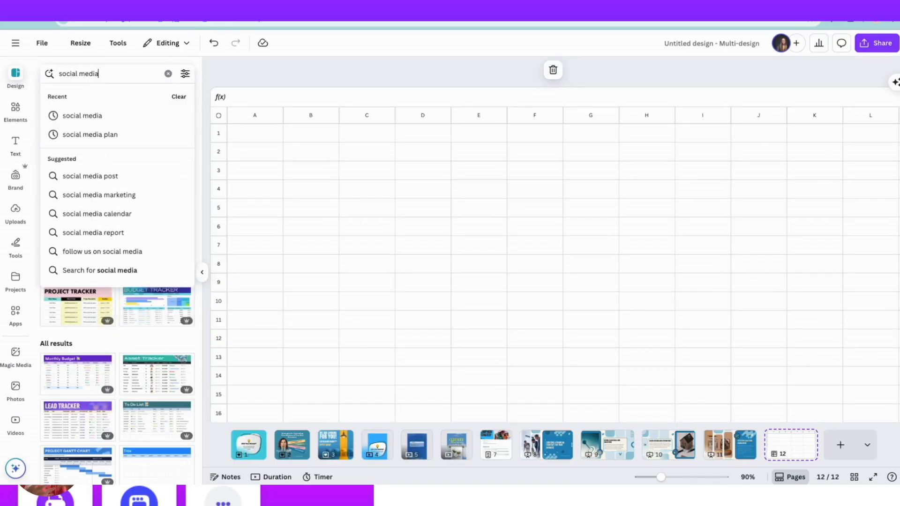
pyautogui.press('Return')
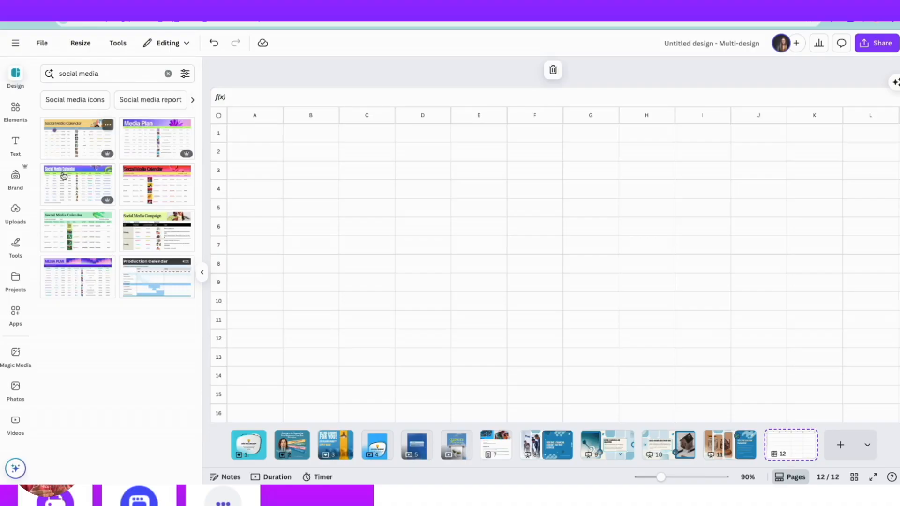
# Replace the blank sheet on page 12 with the TV and Film Production Calendar template and look over its rows.
pyautogui.click(151, 280)
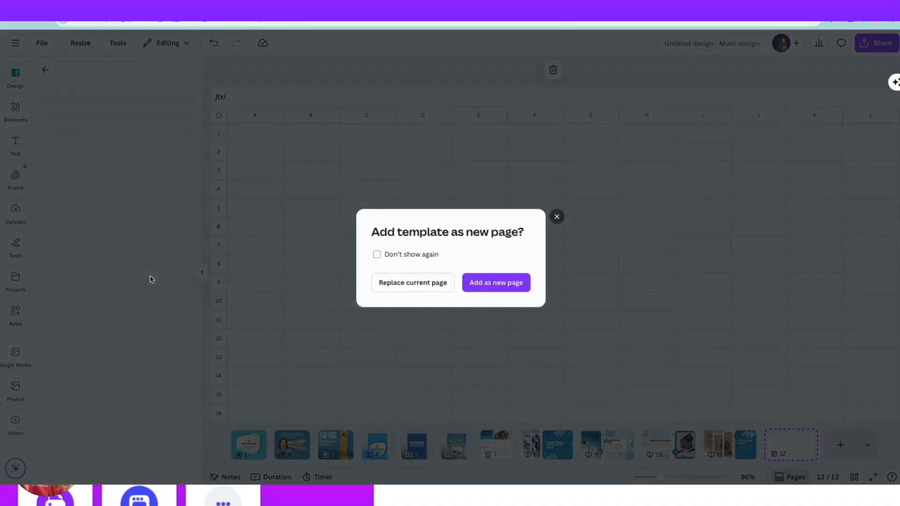
pyautogui.click(422, 285)
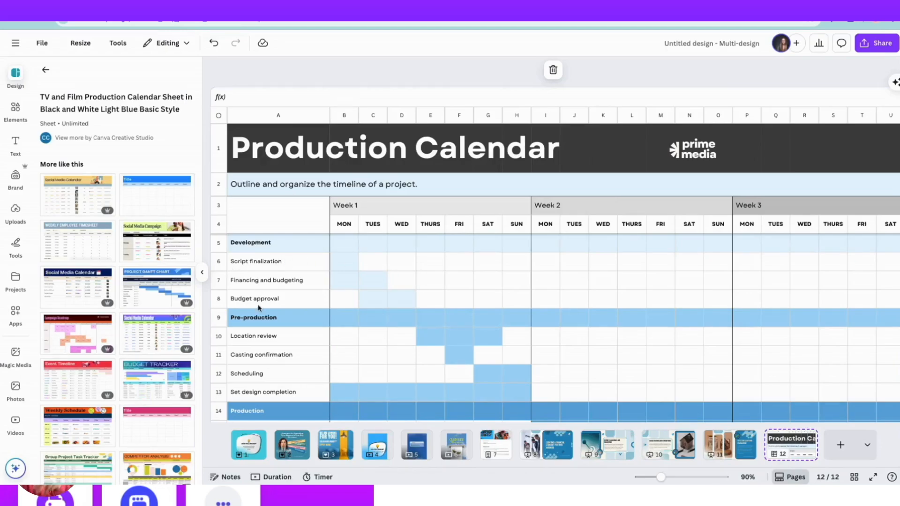
pyautogui.scroll(-5, 623, 321)
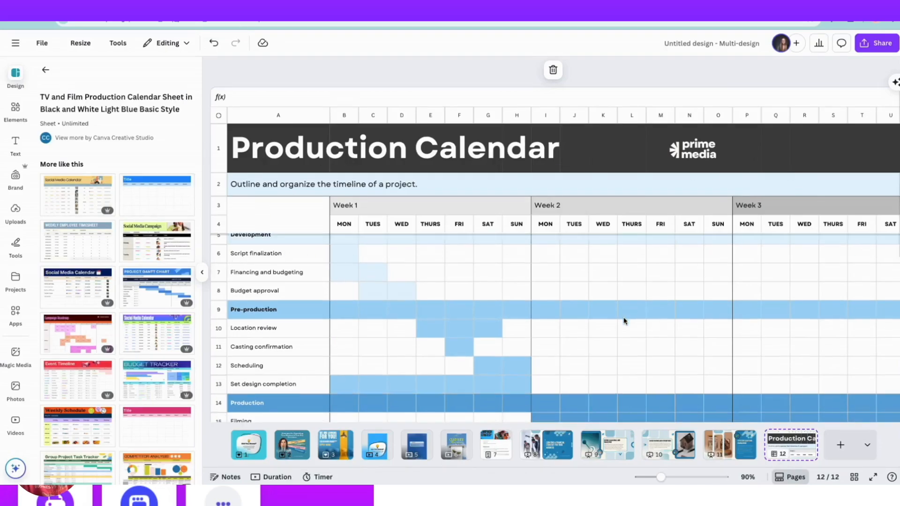
pyautogui.scroll(5, 623, 322)
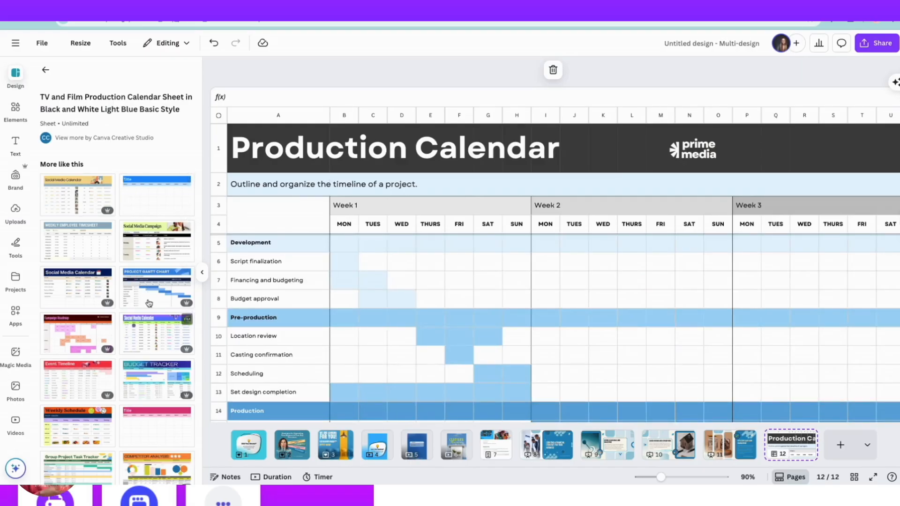
# Replace the sheet on page 12 with the premium purple-blue Social Media Calendar Sheet template and look through its columns and rows.
pyautogui.click(46, 71)
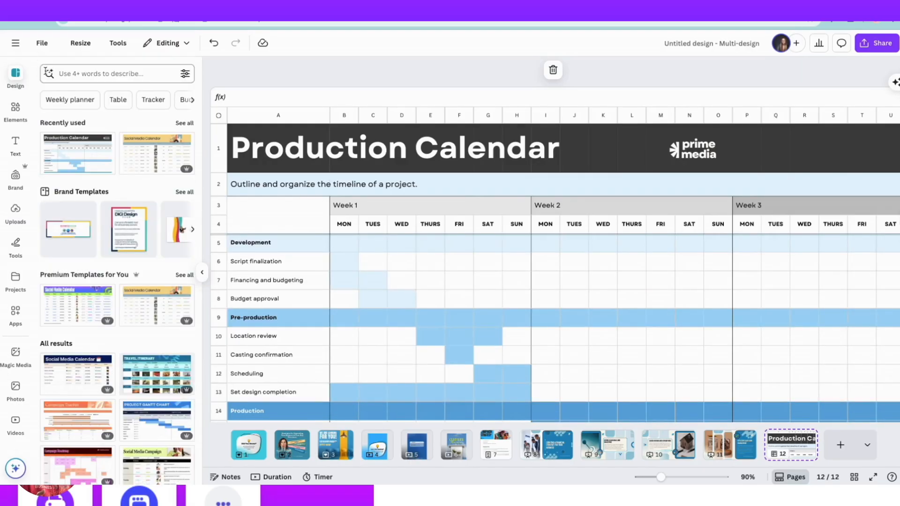
pyautogui.click(65, 309)
pyautogui.click(413, 283)
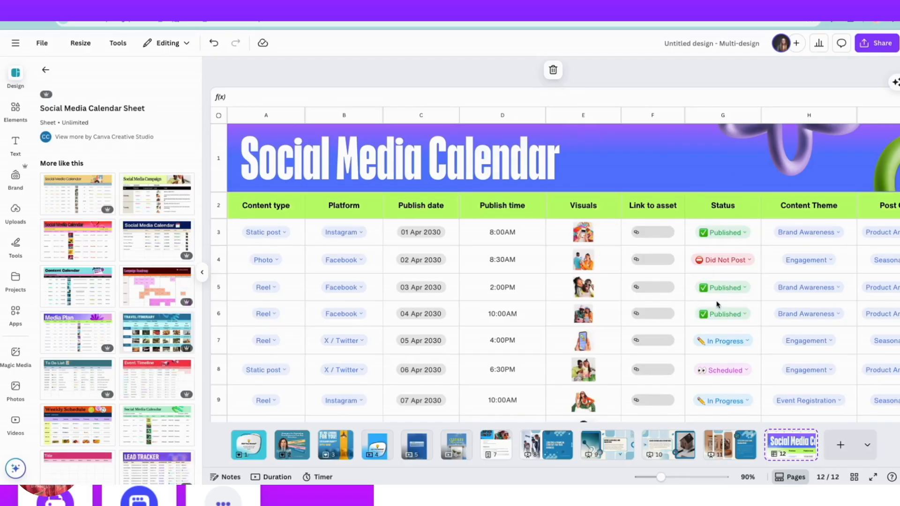
pyautogui.hscroll(10, 717, 303)
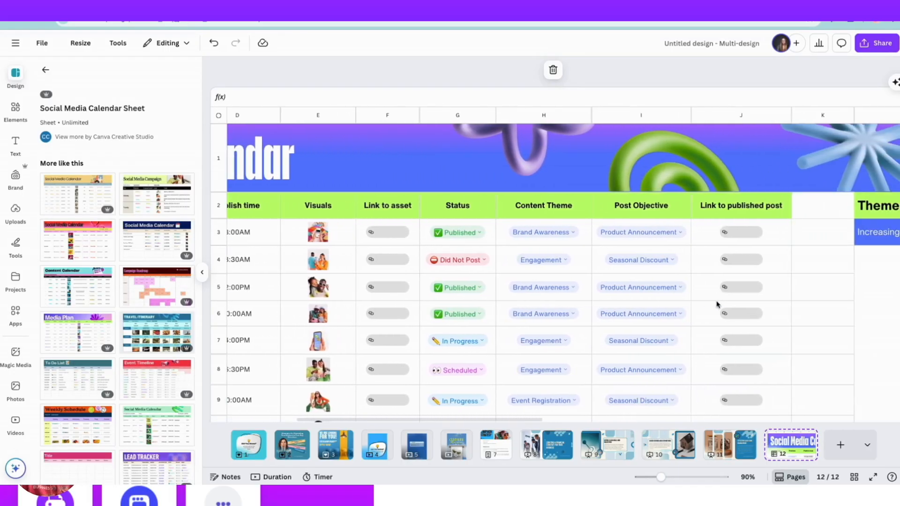
pyautogui.hscroll(-10, 718, 302)
pyautogui.scroll(-6, 530, 323)
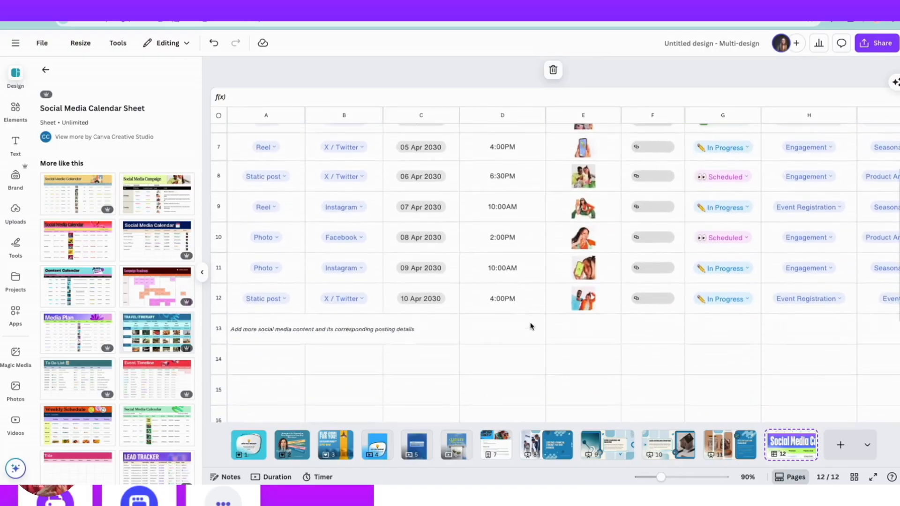
pyautogui.scroll(2, 532, 326)
pyautogui.scroll(5, 531, 326)
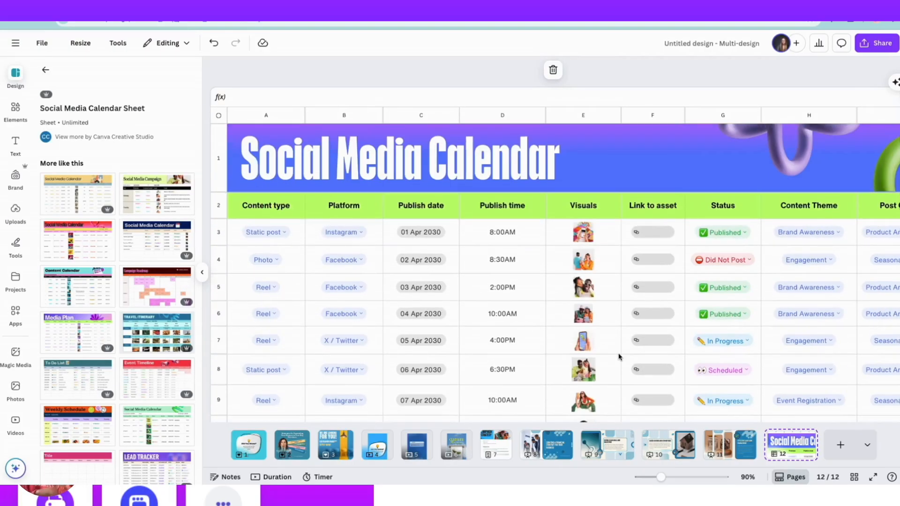
# Add a Whiteboard as page 13 and search its templates for "social media".
pyautogui.click(867, 445)
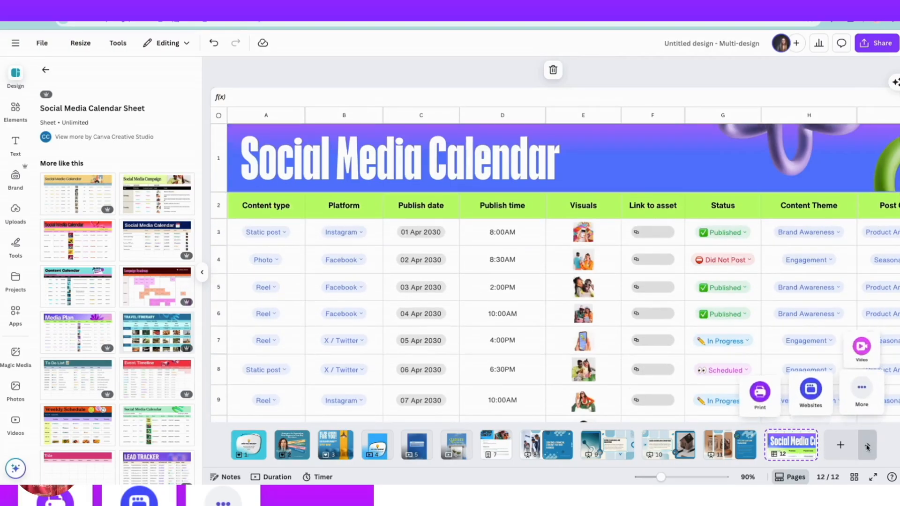
pyautogui.click(761, 342)
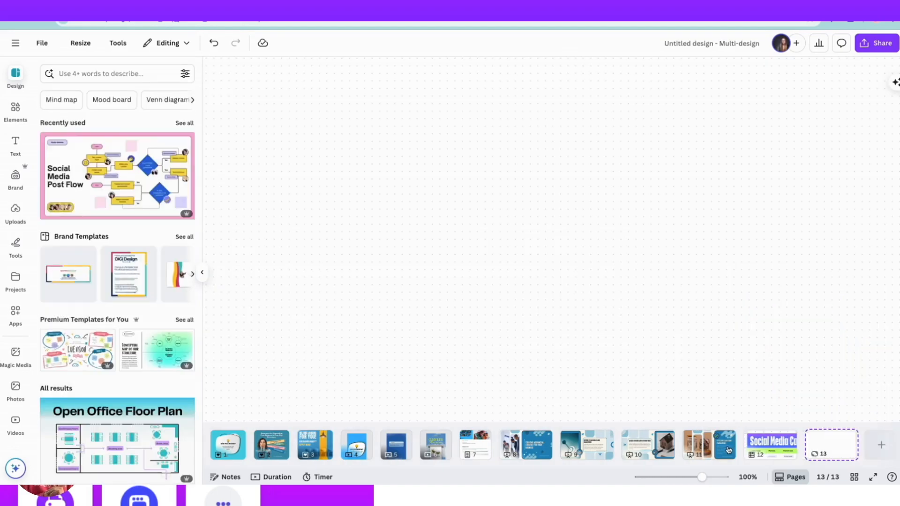
pyautogui.moveTo(702, 477)
pyautogui.mouseDown()
pyautogui.moveTo(684, 478)
pyautogui.moveTo(693, 479)
pyautogui.mouseUp()
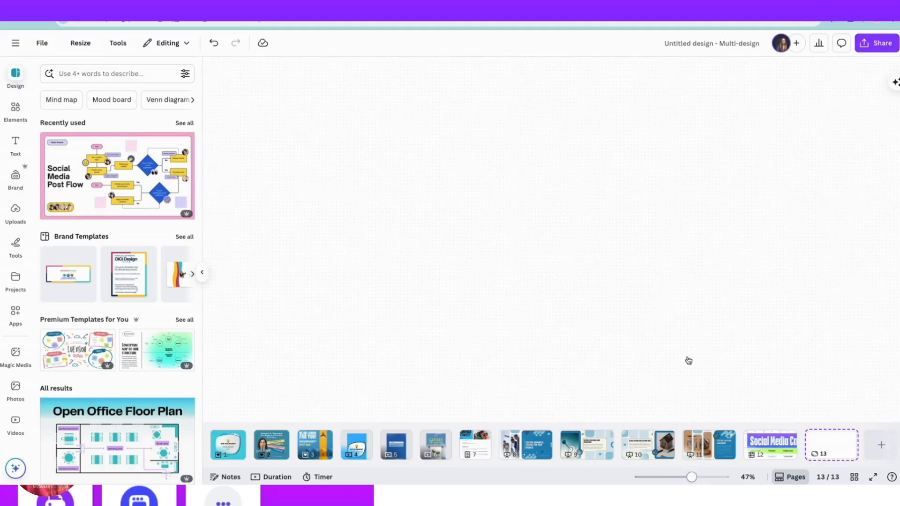
pyautogui.click(81, 73)
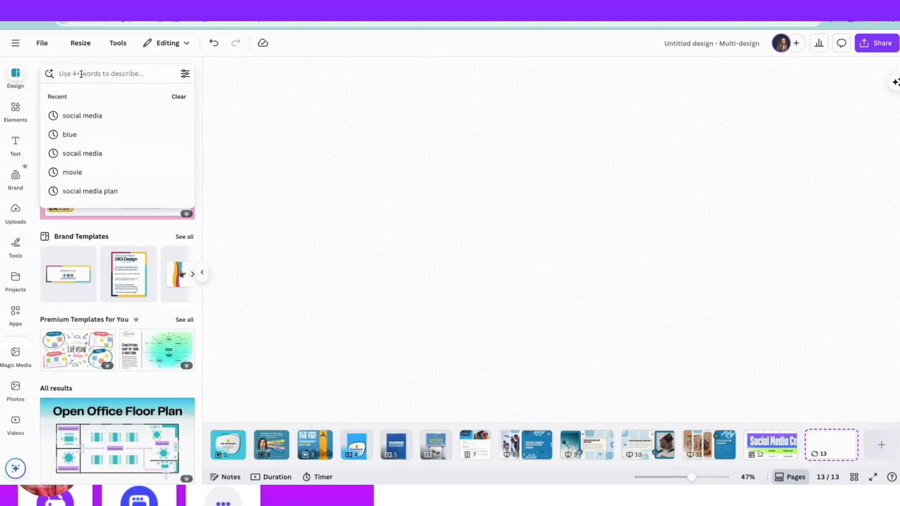
pyautogui.write('social media')
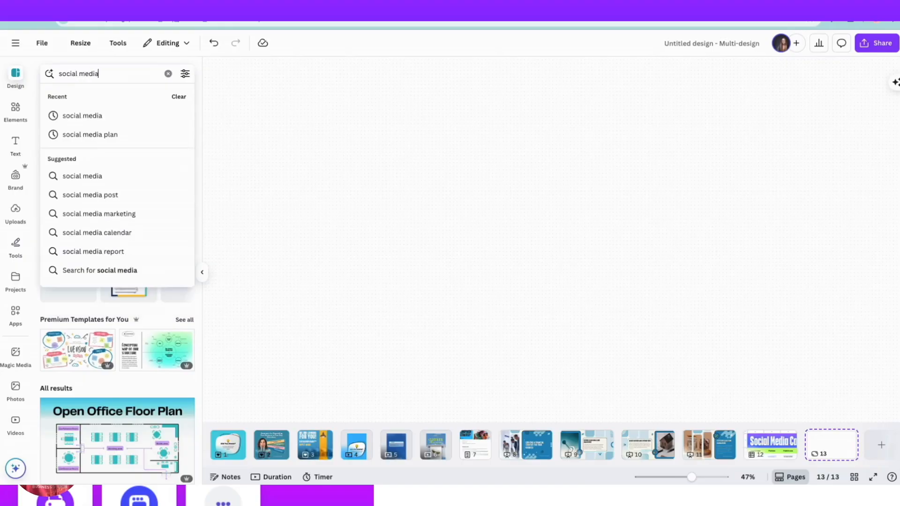
pyautogui.press('Return')
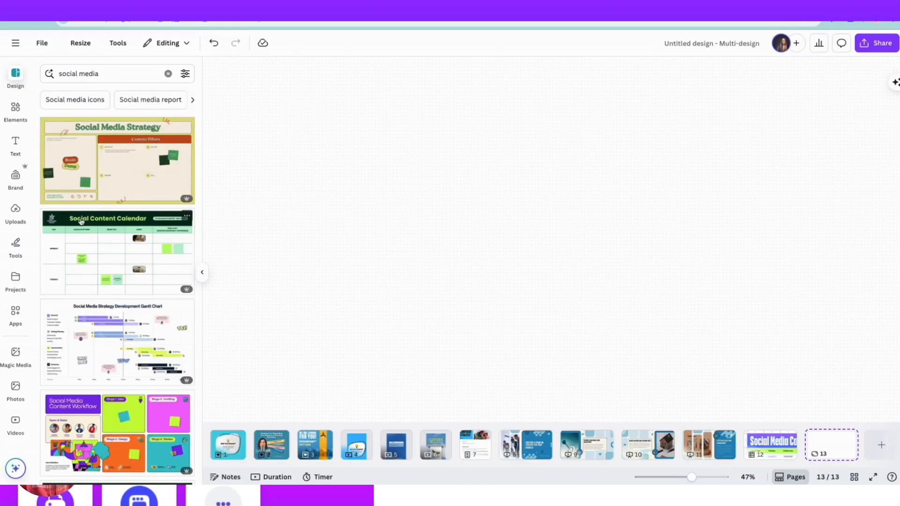
# Browse the whiteboard templates found and apply the Social Media Strategy Fishbone Diagram Whiteboard to page 13.
pyautogui.scroll(-3, 81, 222)
pyautogui.scroll(-5, 93, 284)
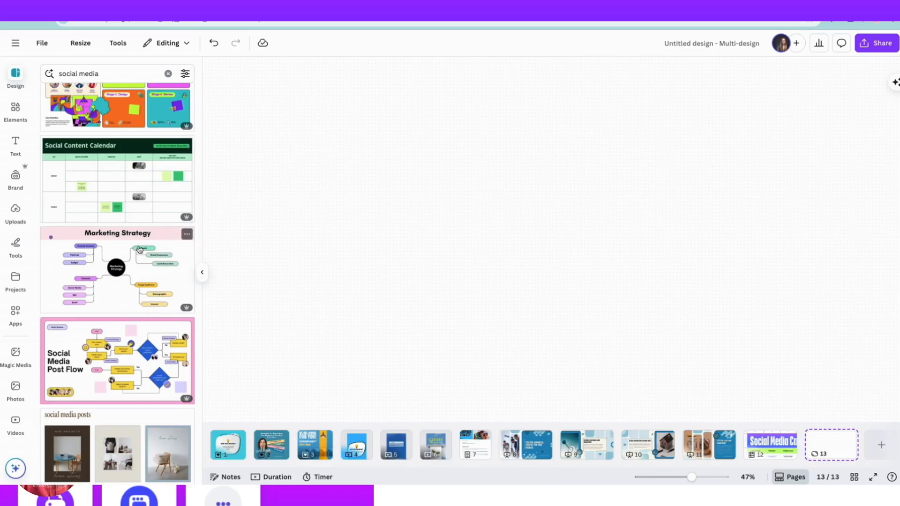
pyautogui.scroll(-8, 129, 272)
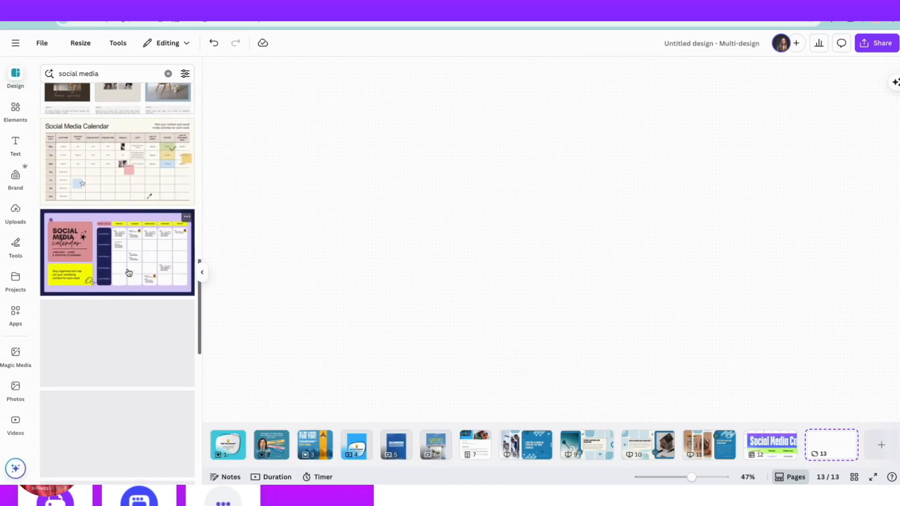
pyautogui.scroll(-10, 128, 271)
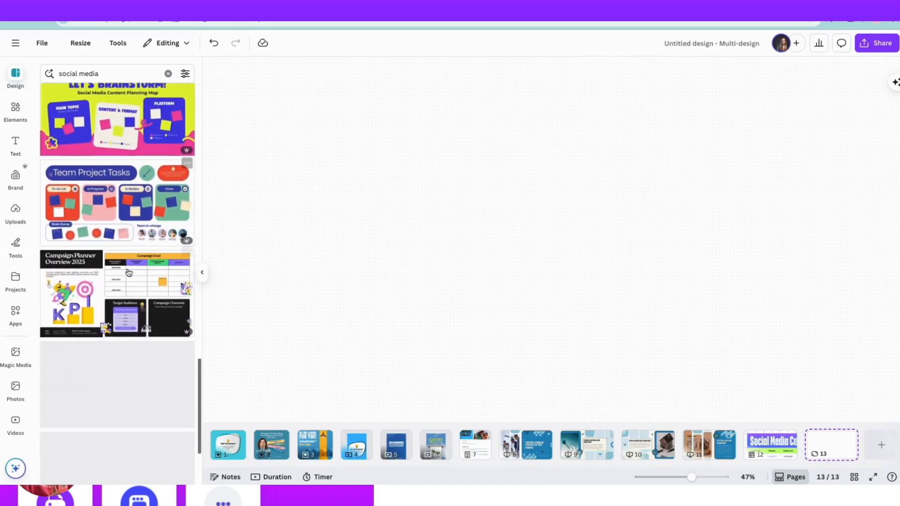
pyautogui.scroll(-10, 129, 272)
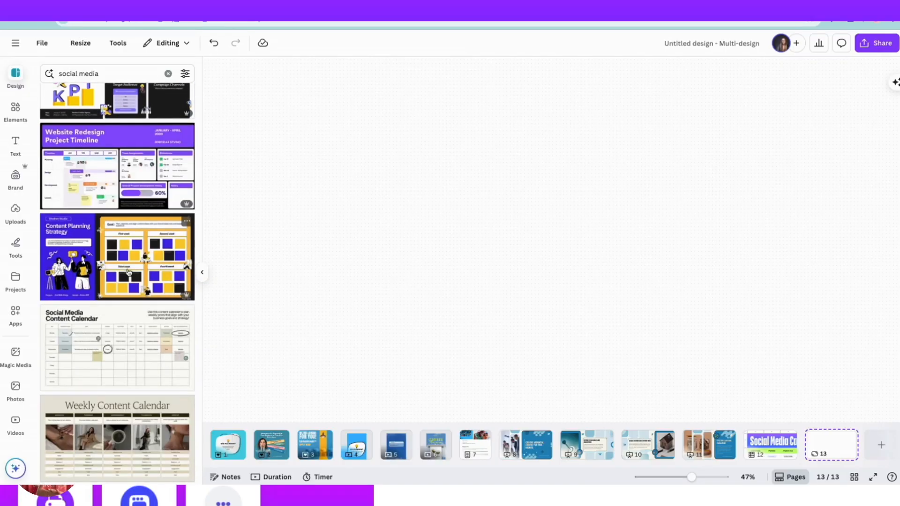
pyautogui.scroll(-10, 128, 272)
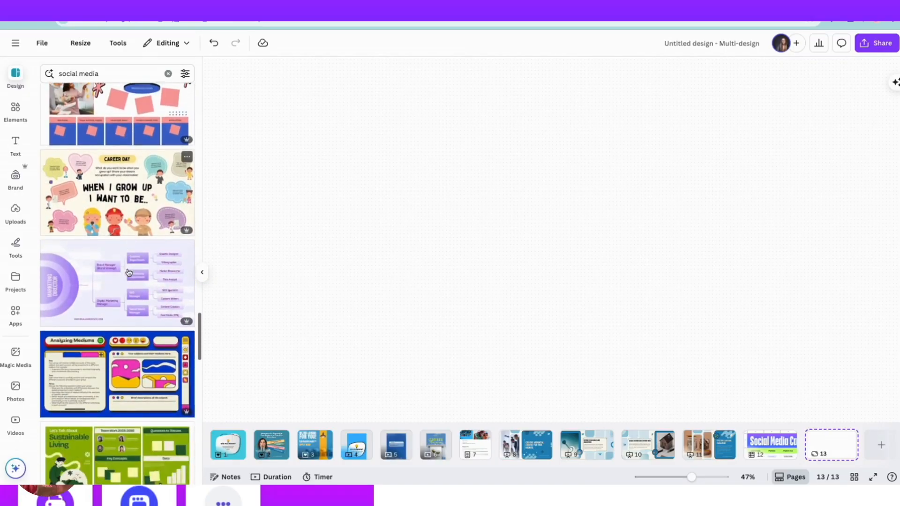
pyautogui.scroll(-1, 127, 272)
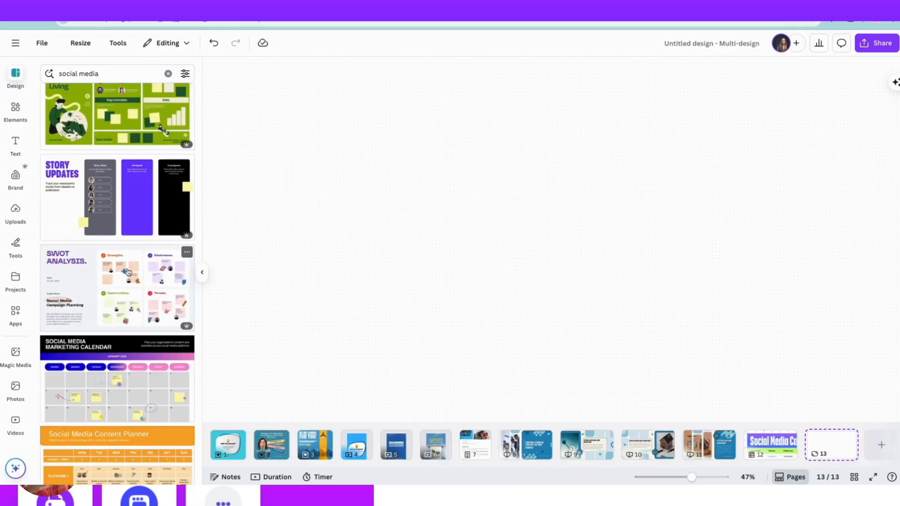
pyautogui.scroll(-5, 128, 272)
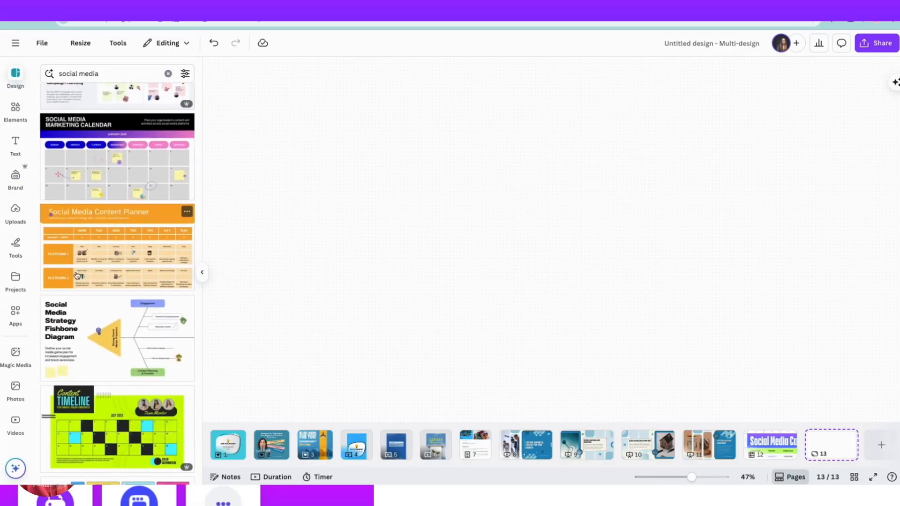
pyautogui.click(96, 333)
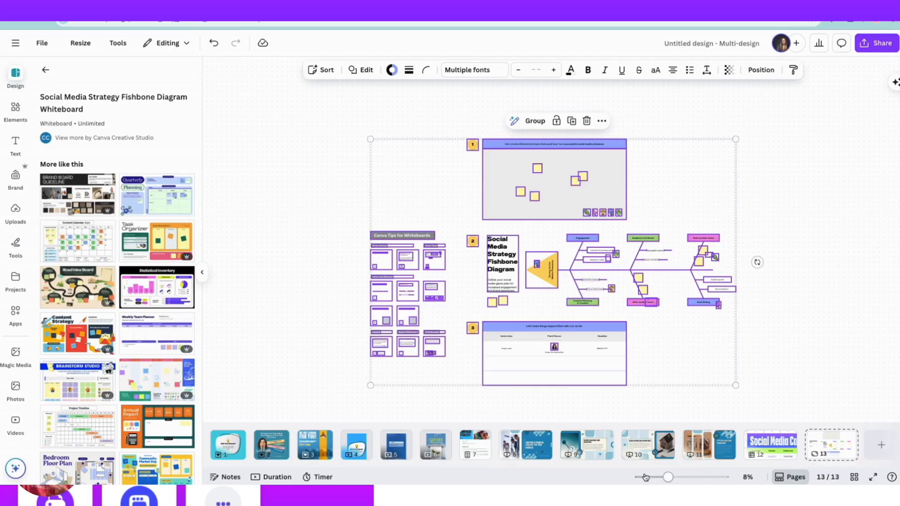
# Examine the whiteboard's sections, including the Canva tips, the fishbone diagram, the to-do list and the brainstorming area.
pyautogui.moveTo(668, 478); pyautogui.dragTo(681, 476)
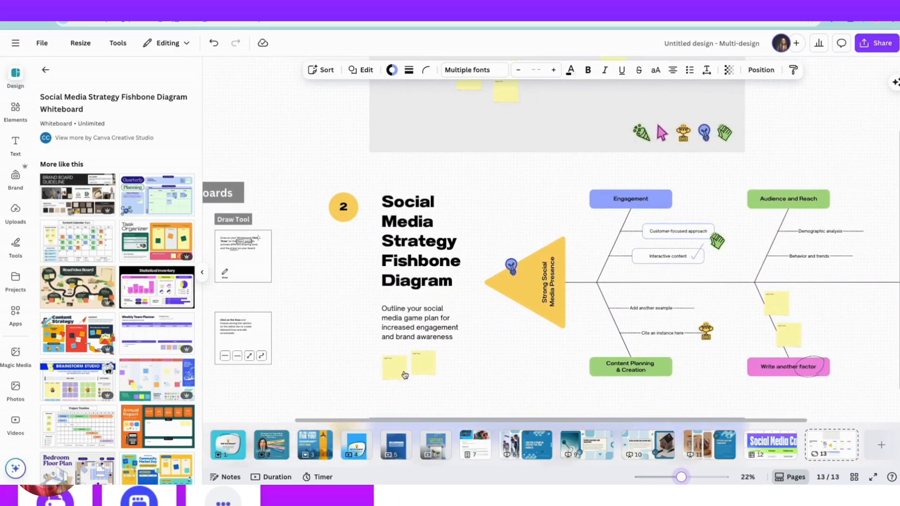
pyautogui.scroll(-3, 330, 363)
pyautogui.hscroll(-5, 330, 364)
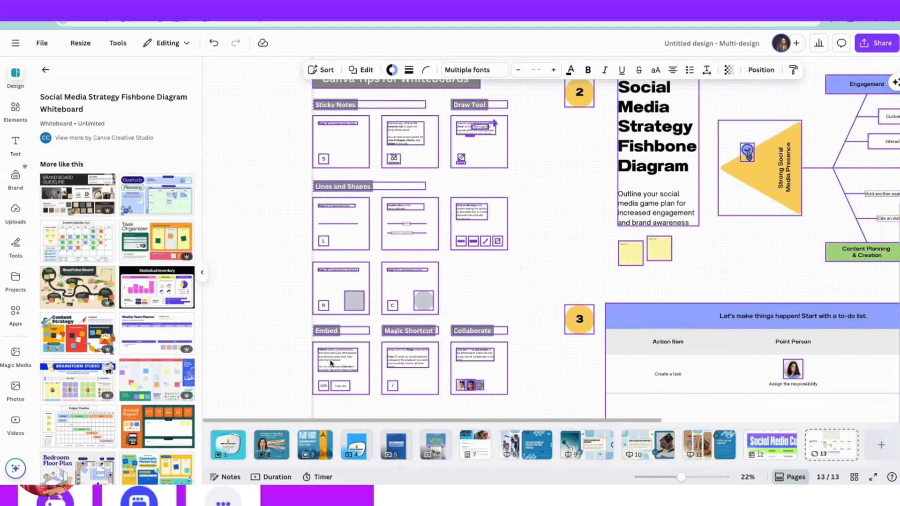
pyautogui.scroll(2, 343, 375)
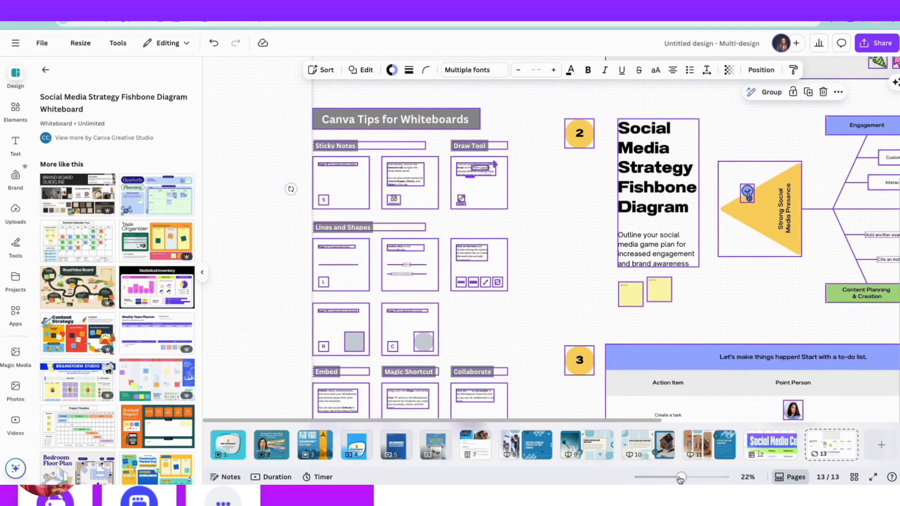
pyautogui.moveTo(680, 478); pyautogui.dragTo(683, 476)
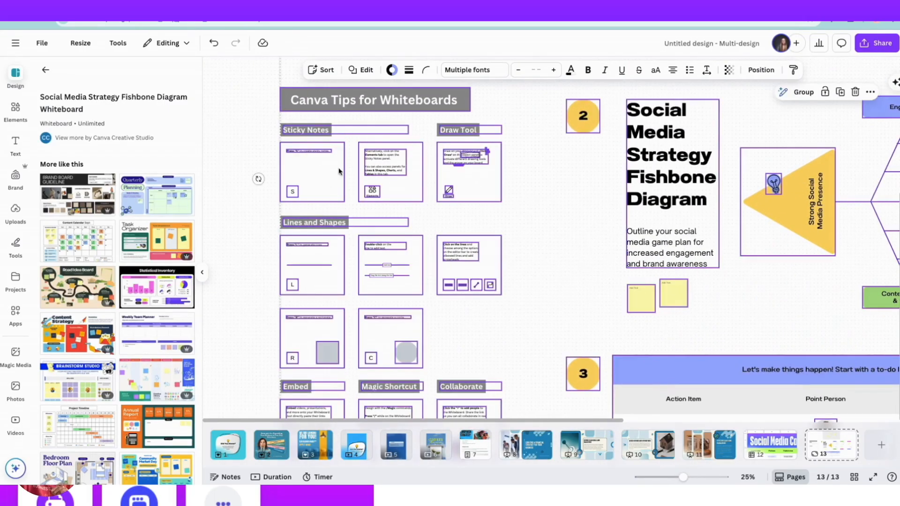
pyautogui.moveTo(683, 477); pyautogui.dragTo(677, 477)
pyautogui.hscroll(4, 645, 347)
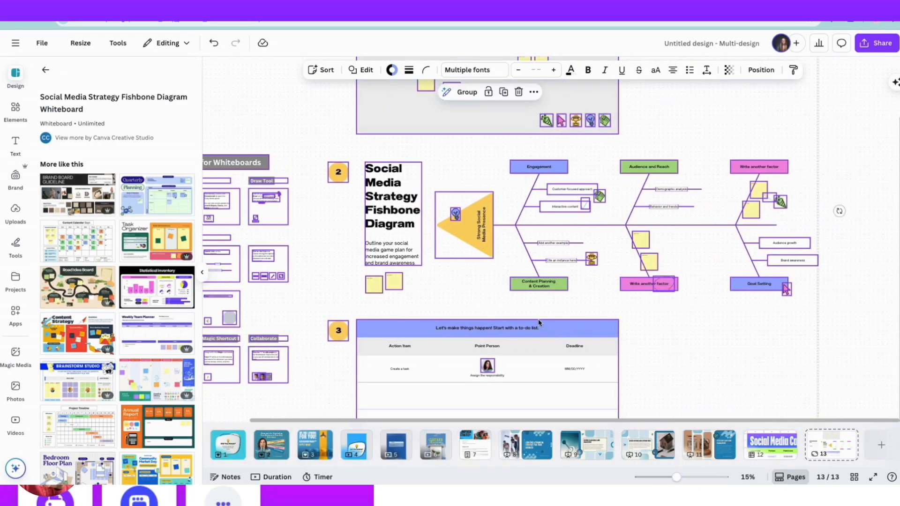
pyautogui.scroll(-4, 539, 322)
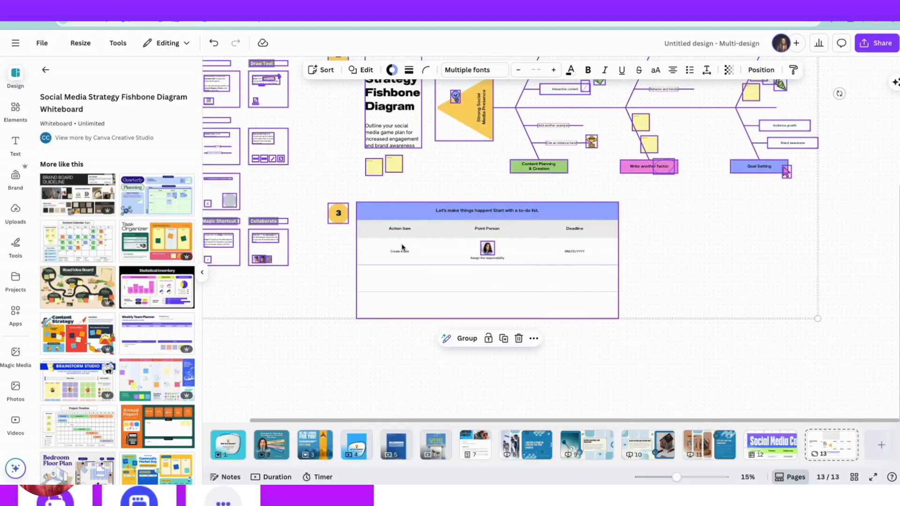
pyautogui.scroll(10, 402, 248)
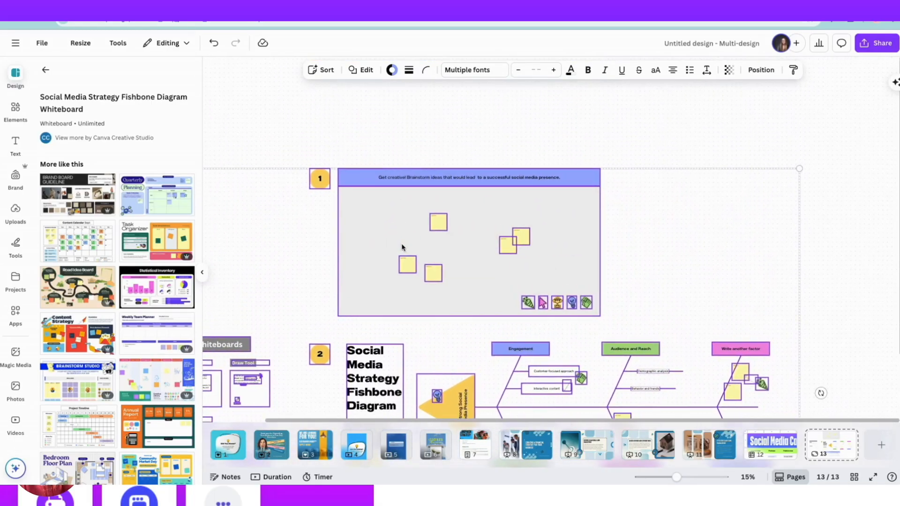
# Enlarge the whiteboard to about 28% and look over its brainstorming area and fishbone diagram up close.
pyautogui.moveTo(675, 478); pyautogui.dragTo(684, 477)
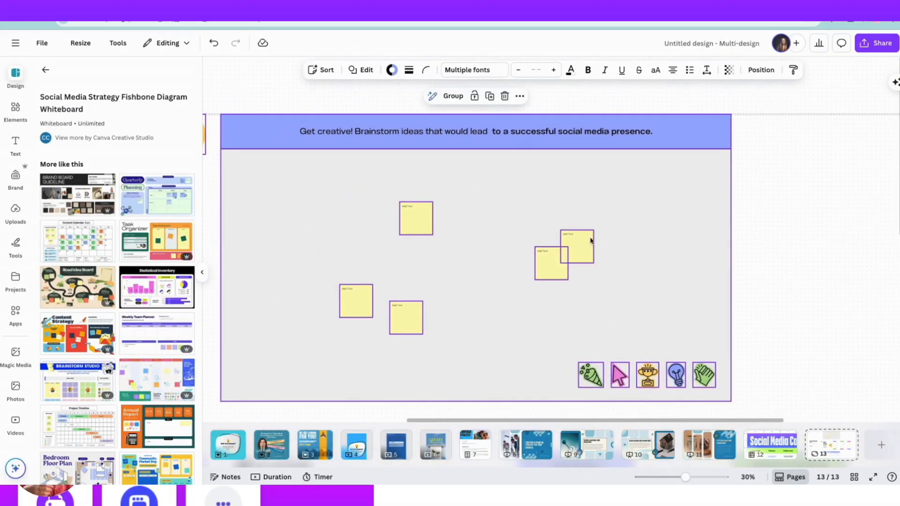
pyautogui.scroll(-7, 453, 275)
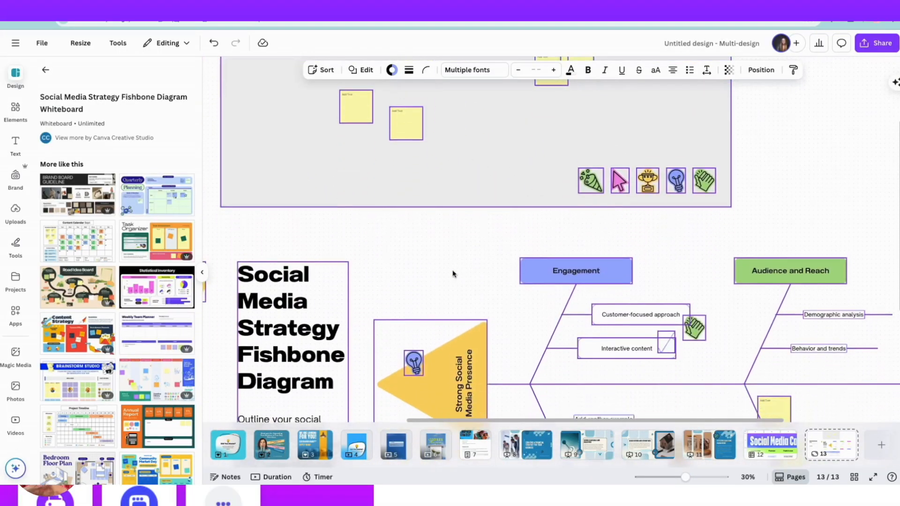
pyautogui.scroll(-2, 453, 274)
pyautogui.scroll(2, 454, 274)
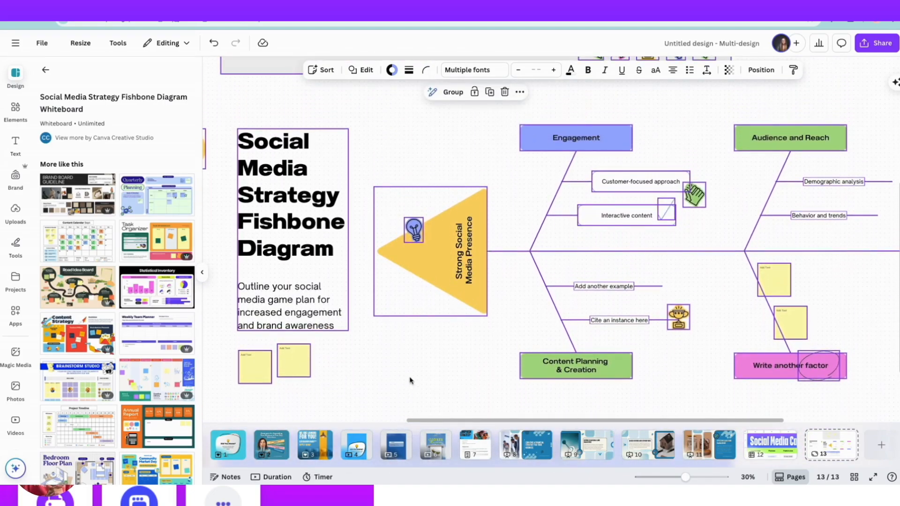
pyautogui.moveTo(686, 479)
pyautogui.mouseDown()
pyautogui.moveTo(651, 478)
pyautogui.moveTo(684, 480)
pyautogui.mouseUp()
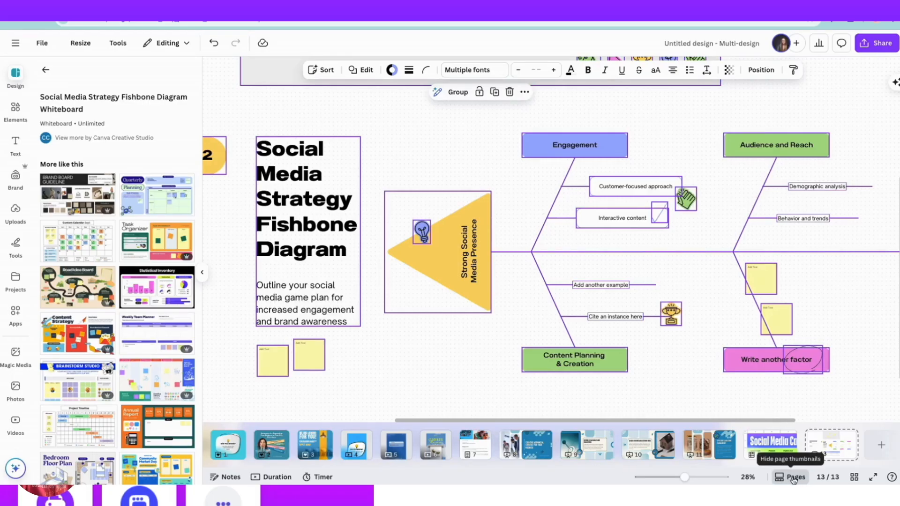
# Go through the project's pages by their thumbnails, viewing Facebook posts, Instagram Stories, the Doc, the slides, the Sheet and the Whiteboard, ending on page 3.
pyautogui.click(360, 445)
pyautogui.click(270, 444)
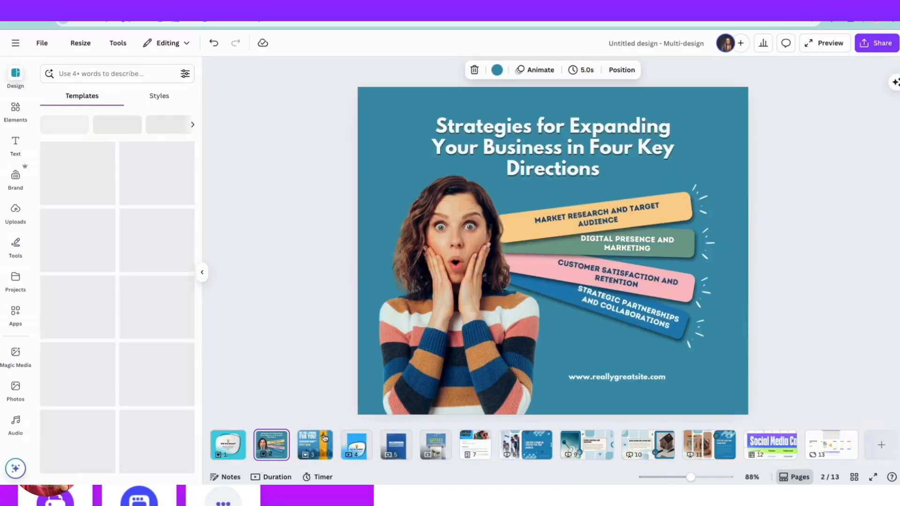
pyautogui.click(395, 445)
pyautogui.click(436, 444)
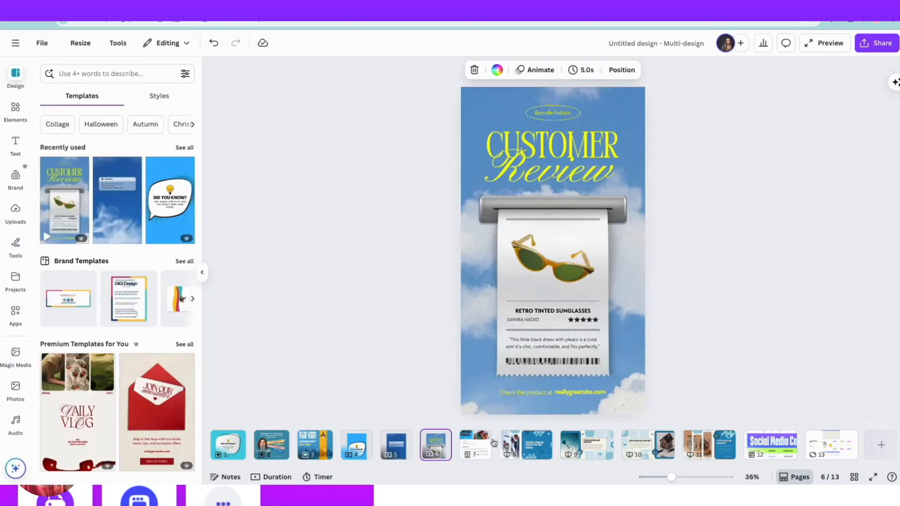
pyautogui.click(487, 446)
pyautogui.click(525, 445)
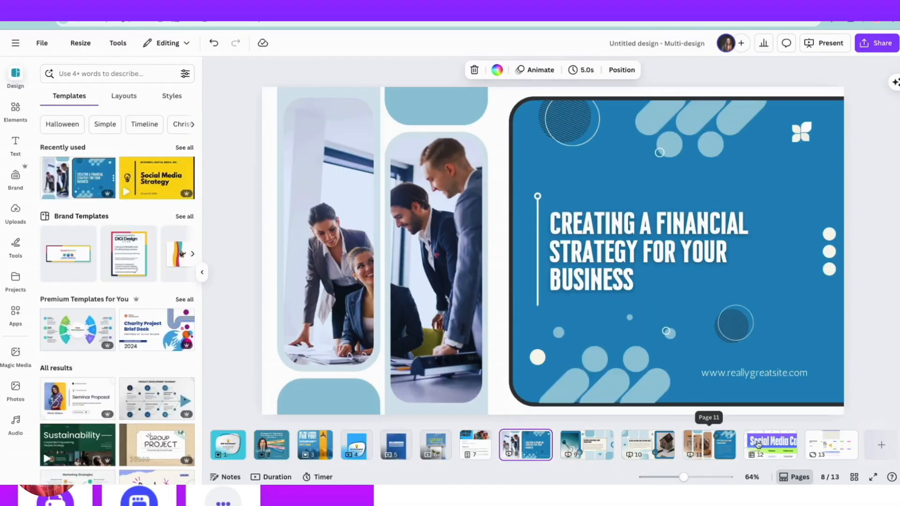
pyautogui.click(771, 444)
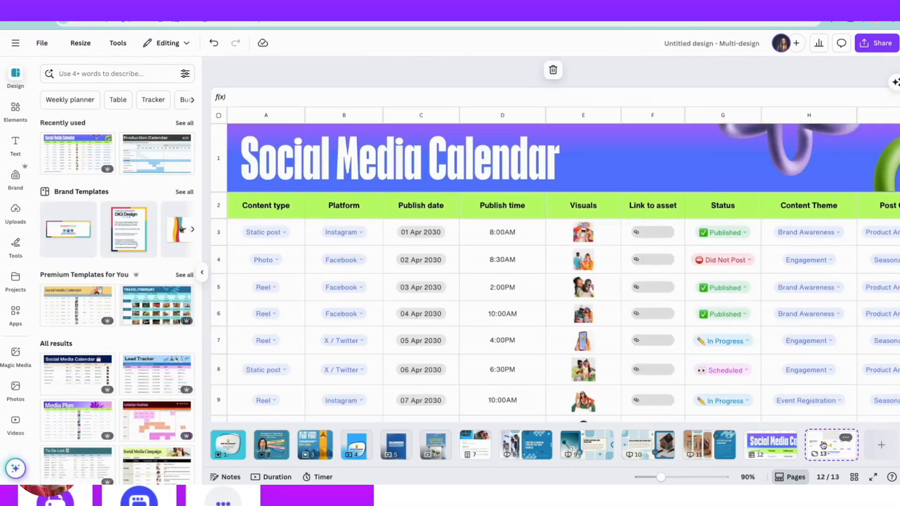
pyautogui.click(824, 445)
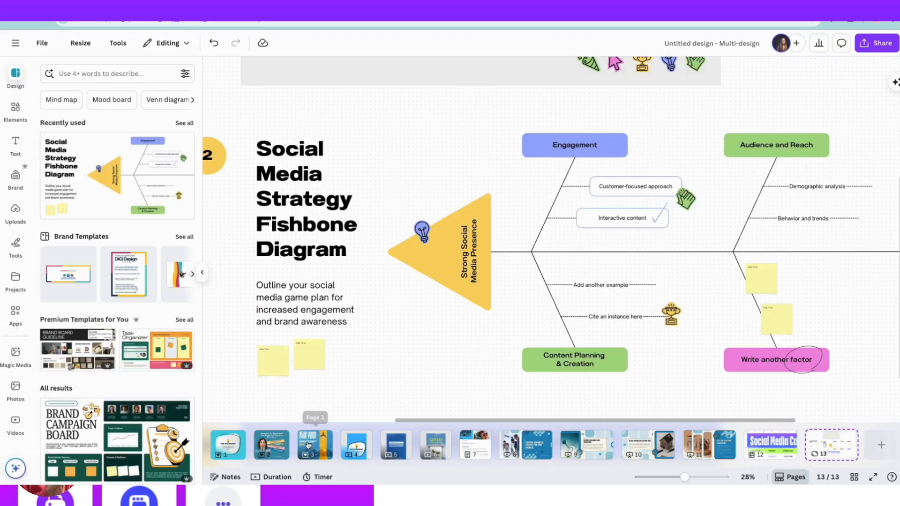
pyautogui.click(308, 445)
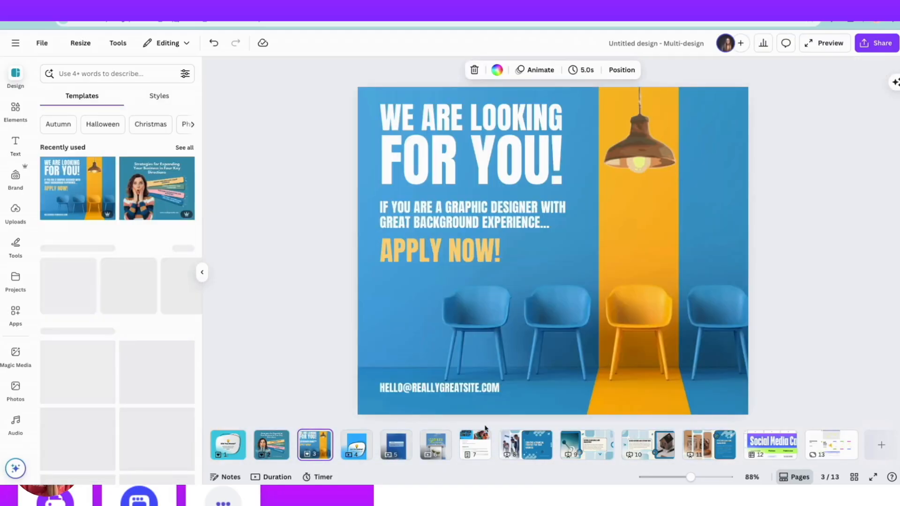
# Hide the page thumbnails and review the whole project as stacked pages down to page 13 and as a page grid.
pyautogui.click(796, 478)
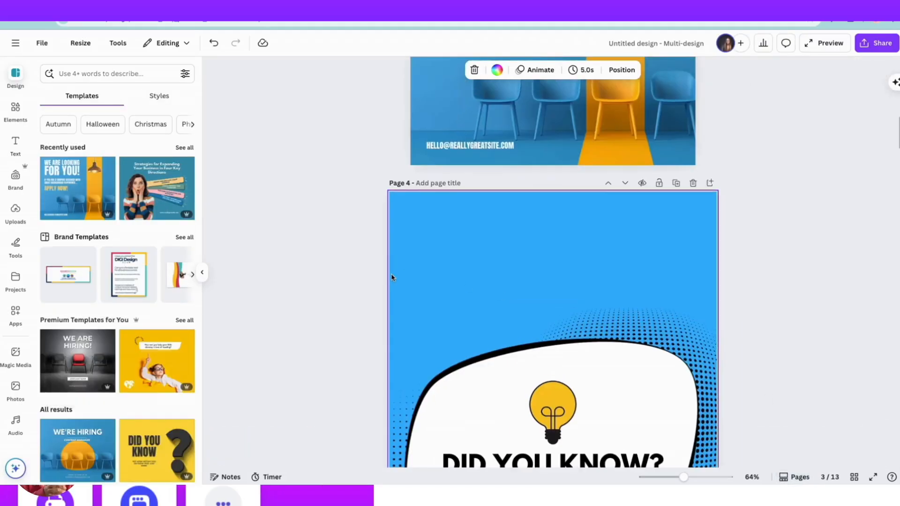
pyautogui.scroll(-20, 391, 277)
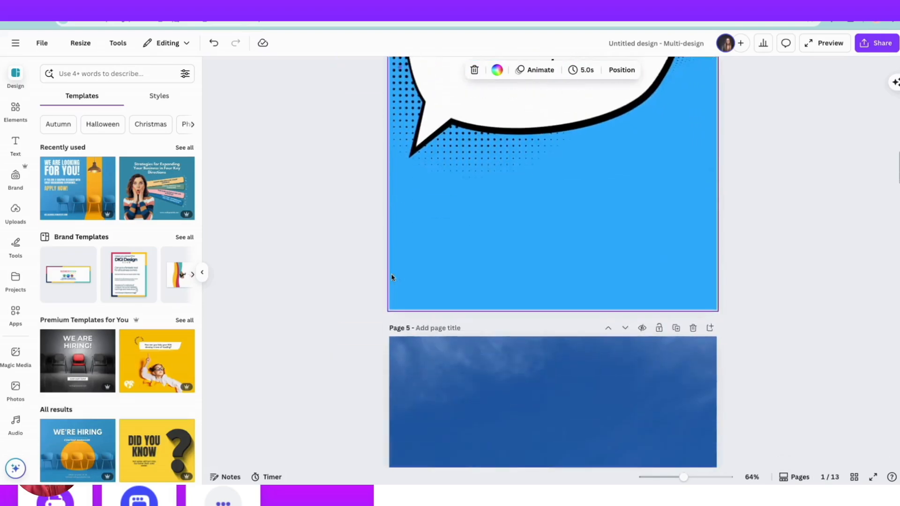
pyautogui.scroll(-20, 391, 278)
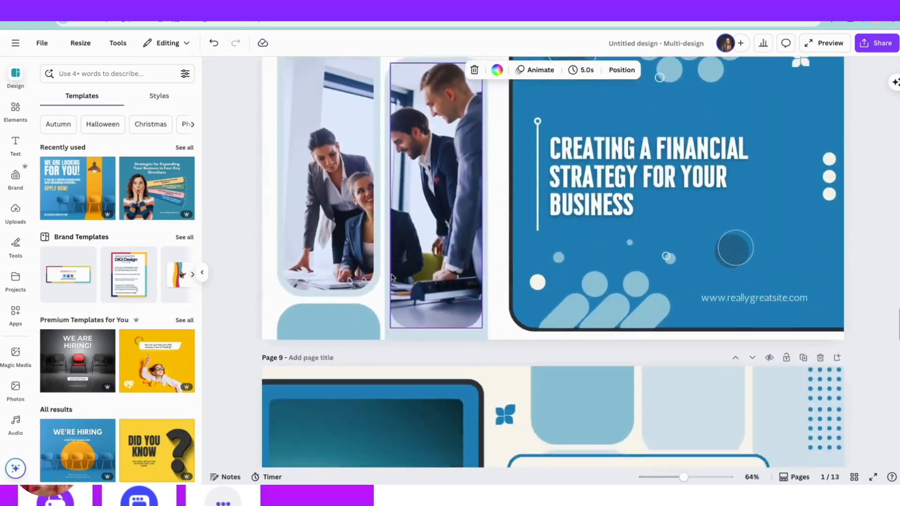
pyautogui.scroll(-5, 391, 277)
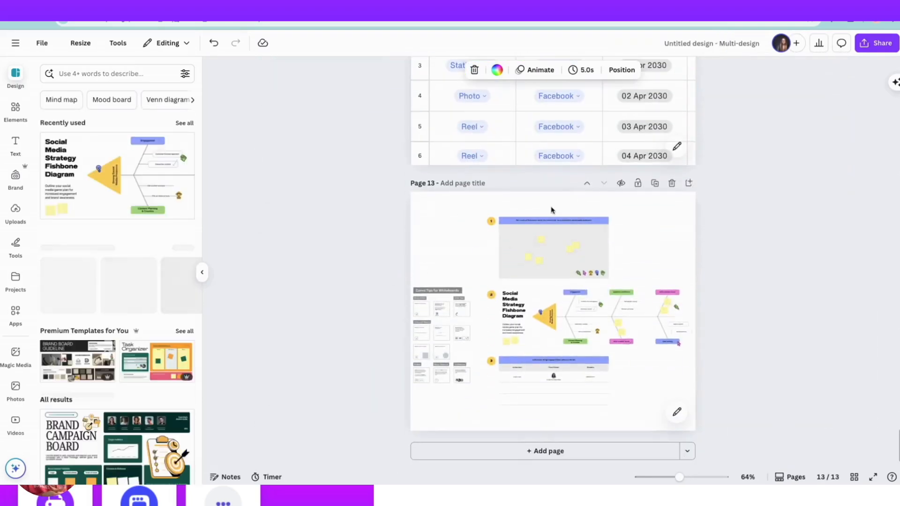
pyautogui.click(854, 477)
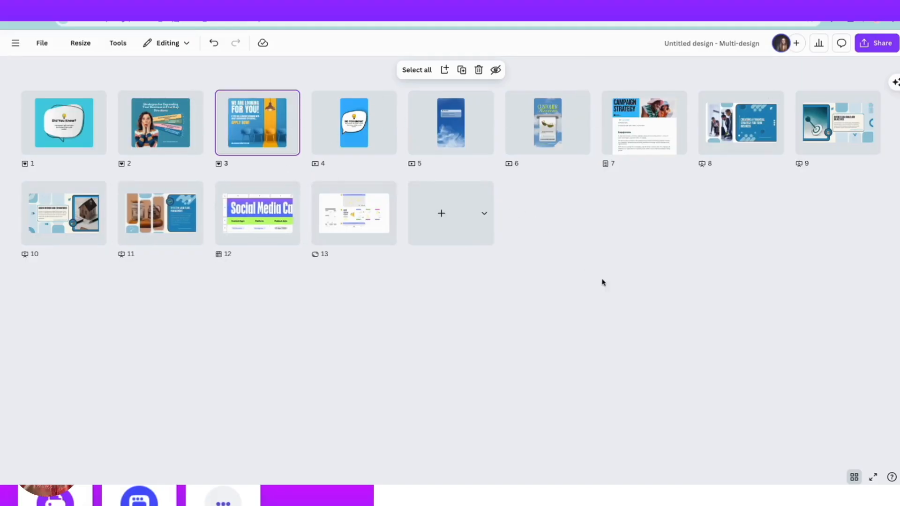
pyautogui.click(854, 476)
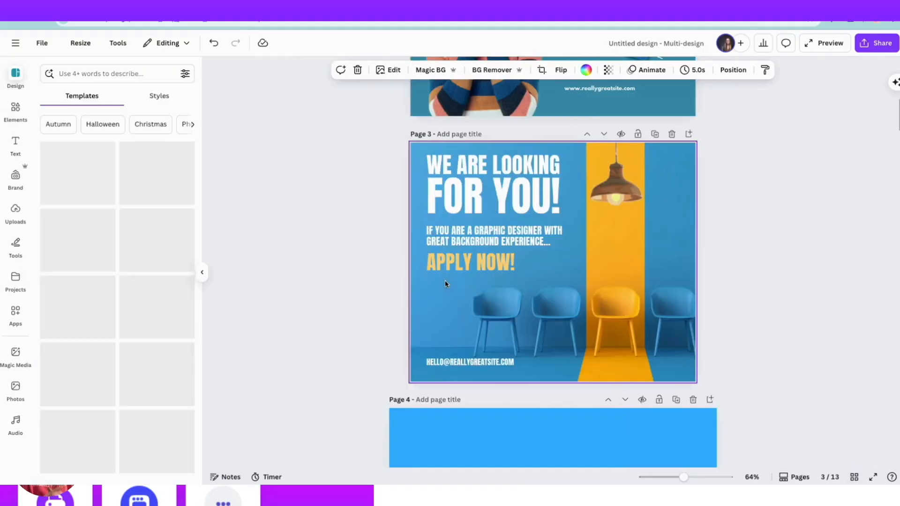